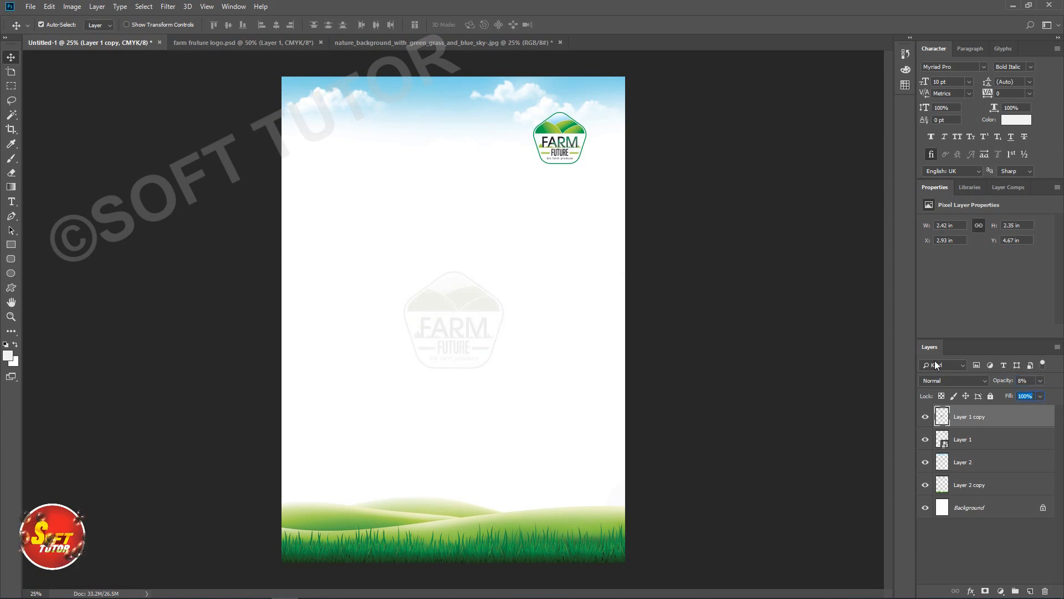
# - Lock Layer 1 copy, Layer 2 copy and Layer 2 completely so the watermark, grass and sky stay fixed
pyautogui.click(1000, 444)
pyautogui.click(1001, 408)
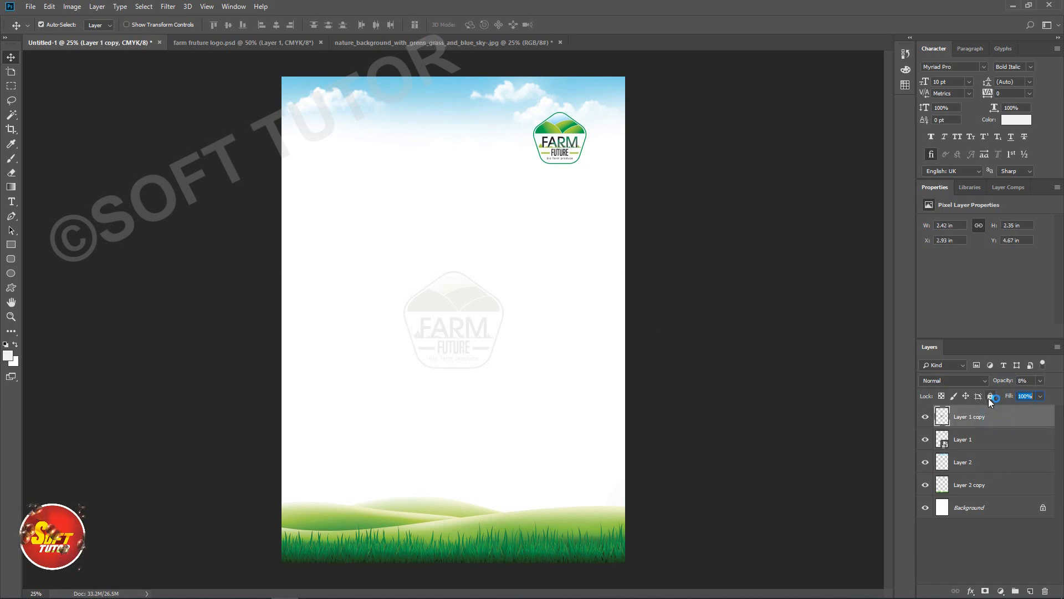
pyautogui.click(990, 396)
pyautogui.click(968, 488)
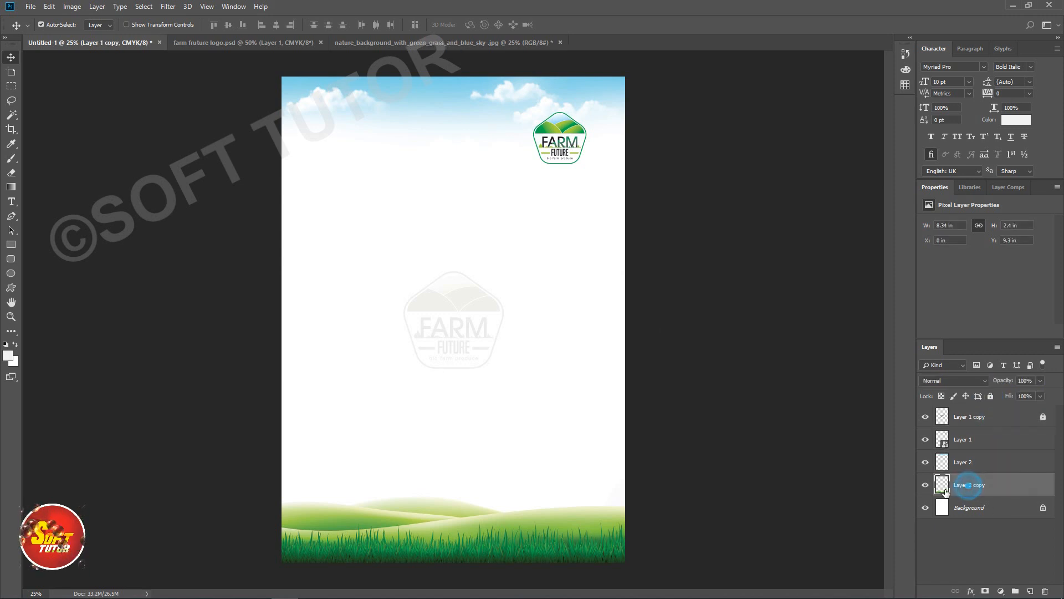
pyautogui.click(991, 396)
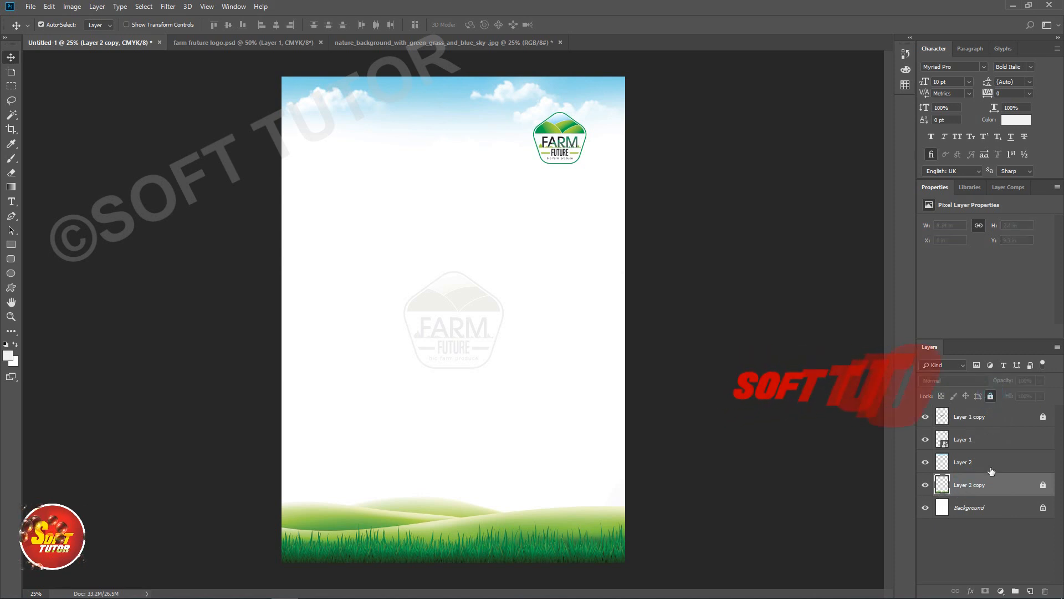
pyautogui.click(991, 460)
pyautogui.click(990, 396)
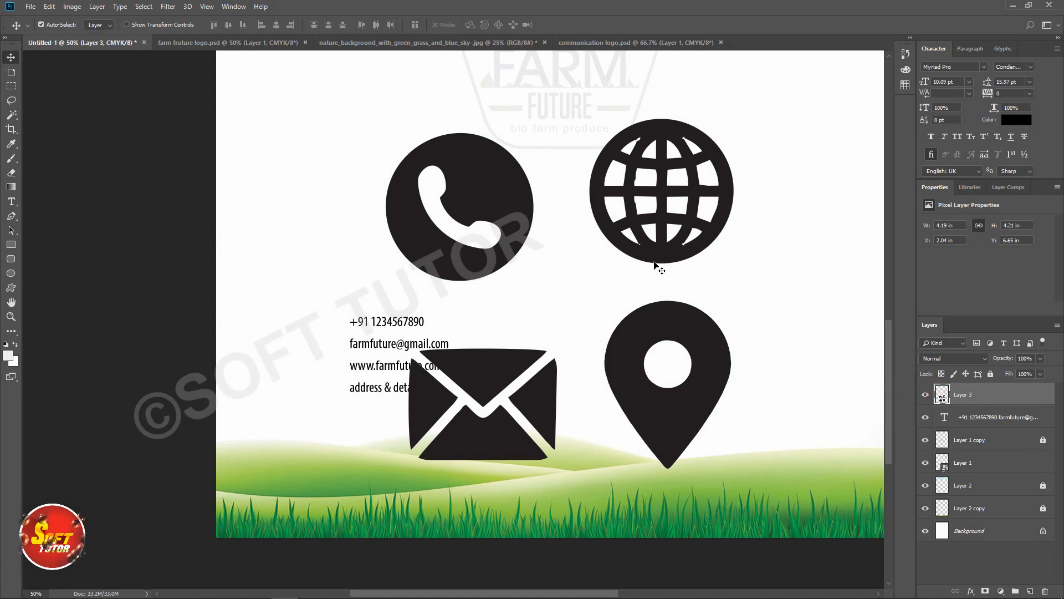
# - Cut the phone icon out of the icon sheet, paste it onto its own layer and place it above the contact text
pyautogui.moveTo(507, 187)
pyautogui.mouseDown()
pyautogui.moveTo(537, 181)
pyautogui.moveTo(512, 176)
pyautogui.mouseUp()
pyautogui.click(10, 87)
pyautogui.moveTo(387, 117); pyautogui.dragTo(573, 285)
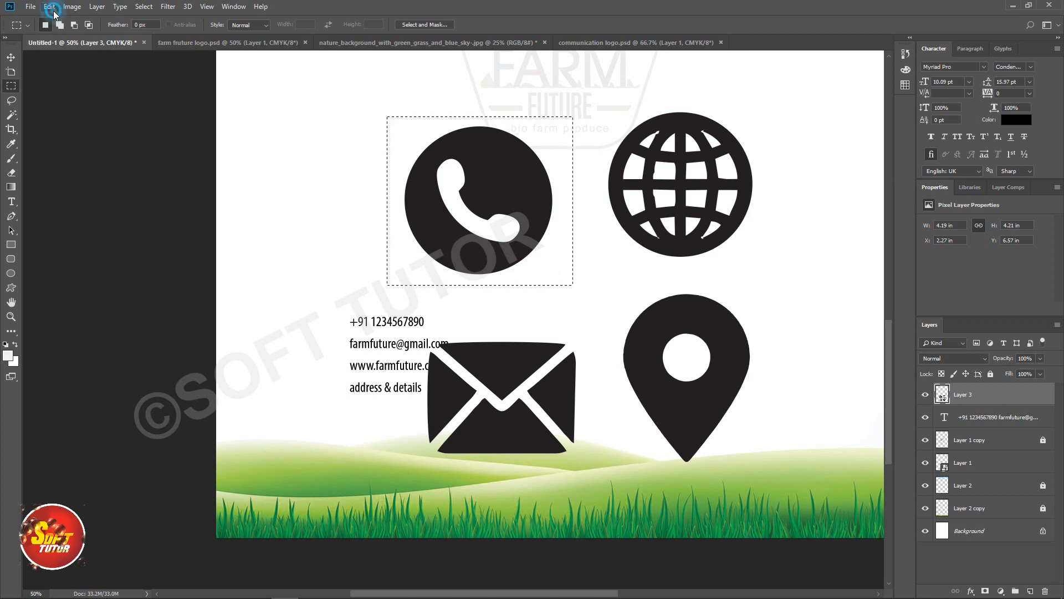
pyautogui.click(50, 7)
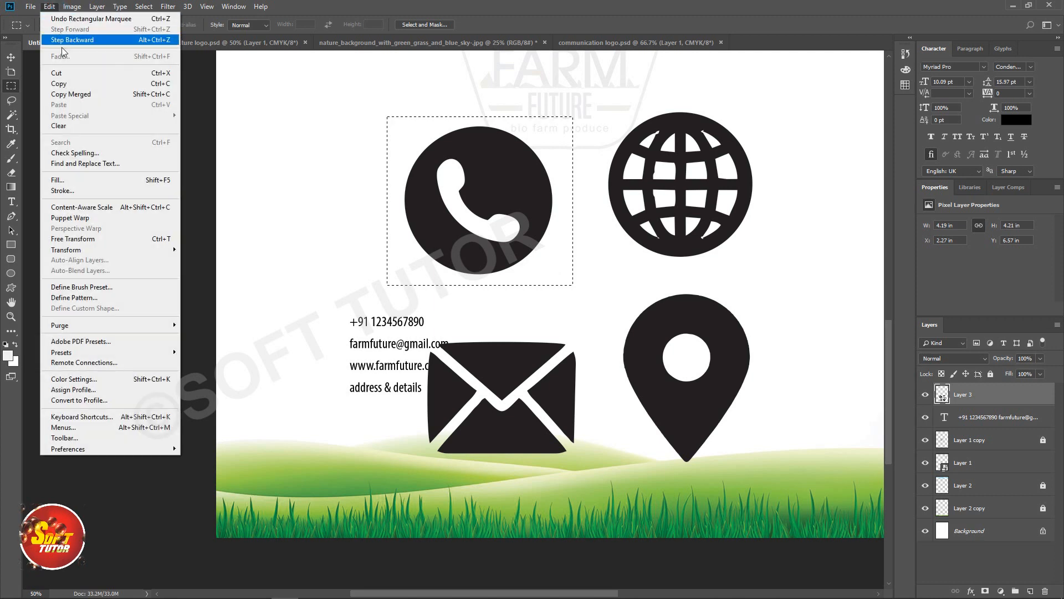
pyautogui.click(74, 75)
pyautogui.click(50, 7)
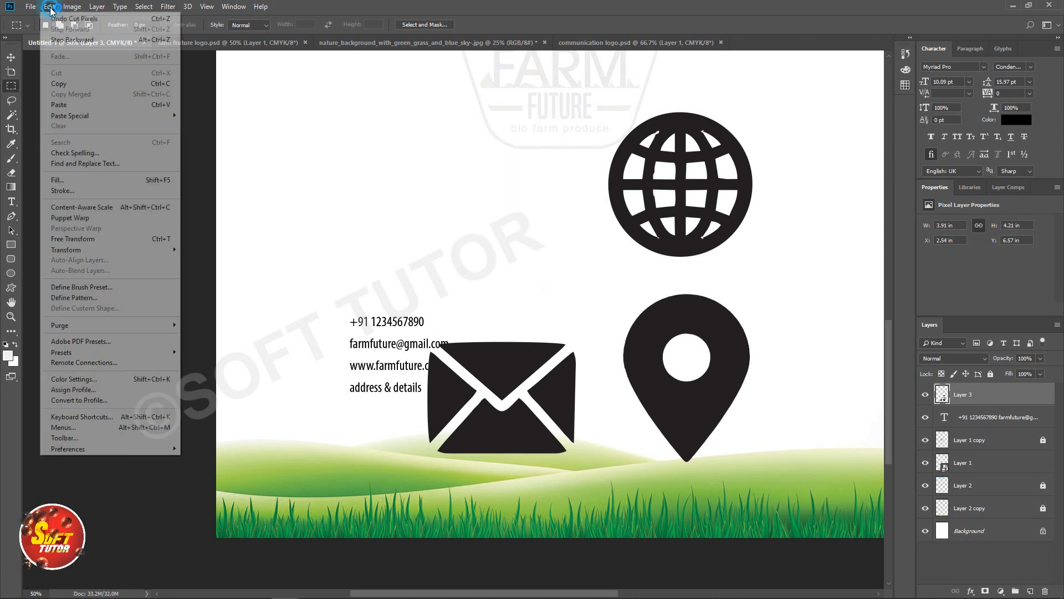
pyautogui.click(68, 105)
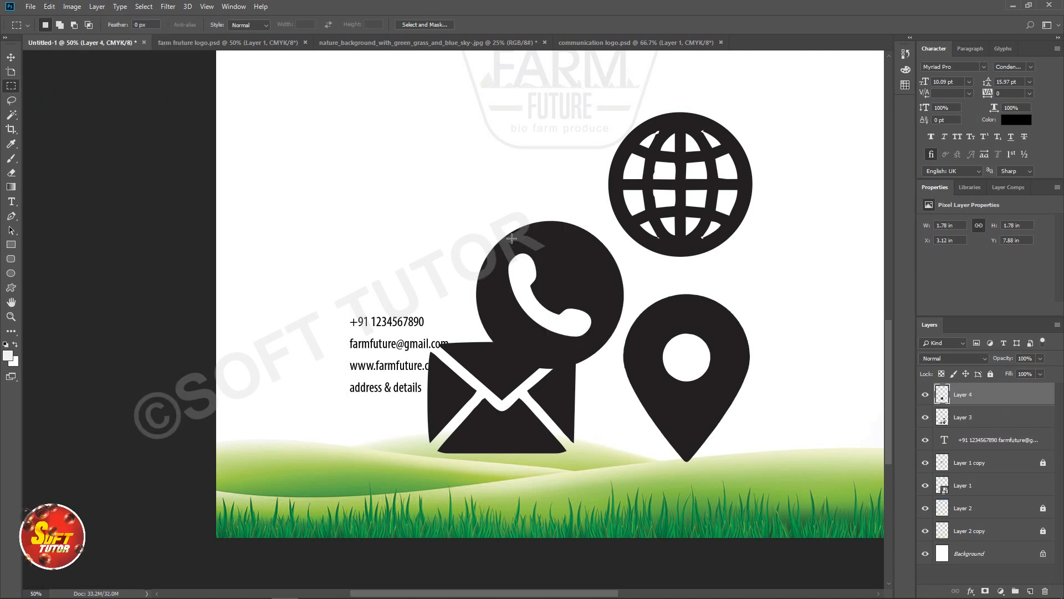
pyautogui.press('v')
pyautogui.moveTo(560, 242); pyautogui.dragTo(355, 150)
# - Cut the globe icon out of the icon sheet on Layer 3, paste it as a separate layer and place it below the watermark
pyautogui.click(684, 127)
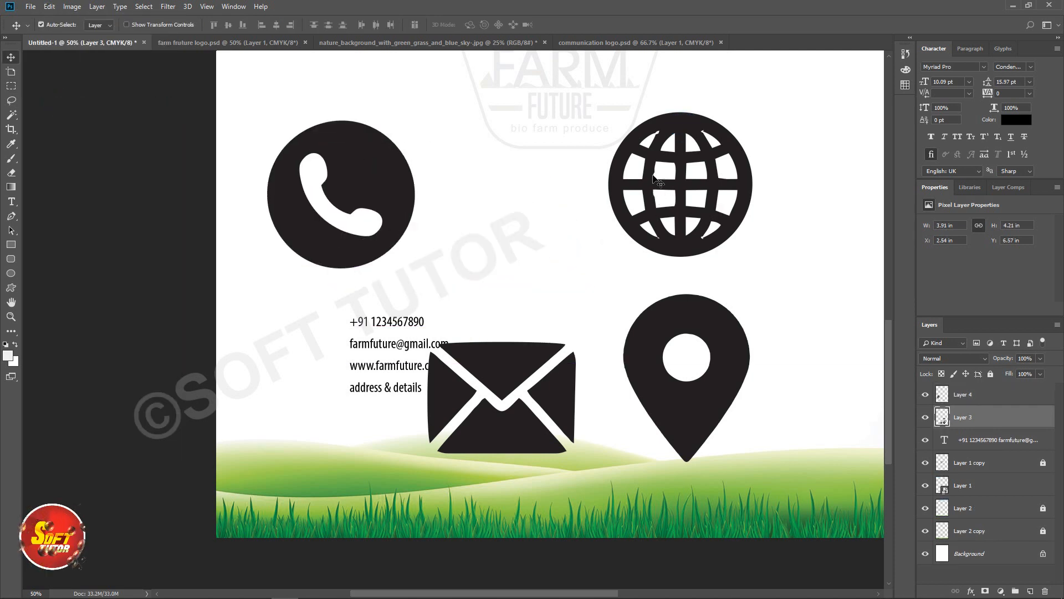
pyautogui.click(11, 86)
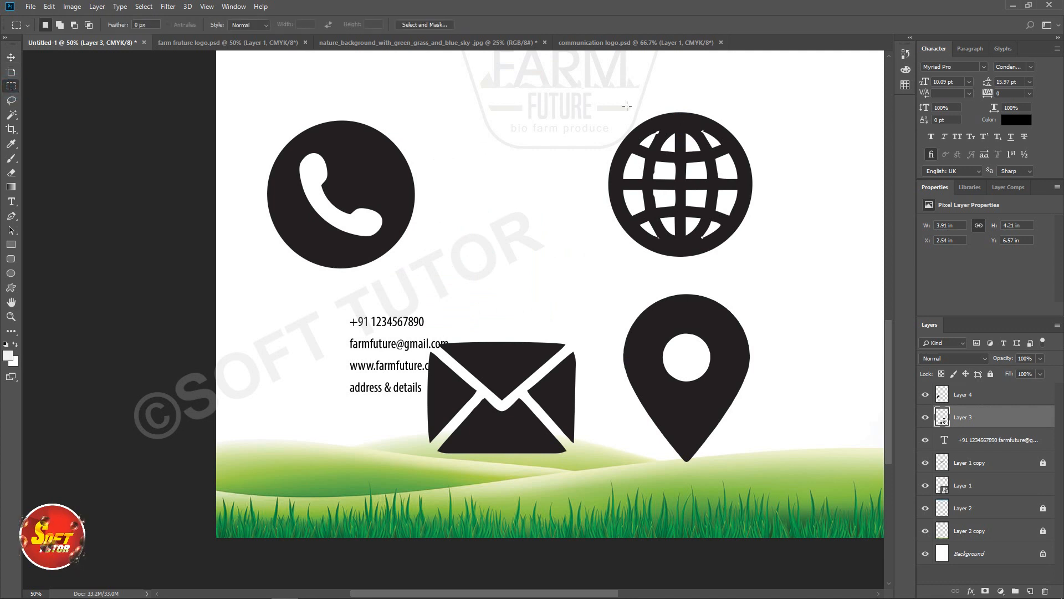
pyautogui.moveTo(602, 95); pyautogui.dragTo(760, 270)
pyautogui.click(763, 275)
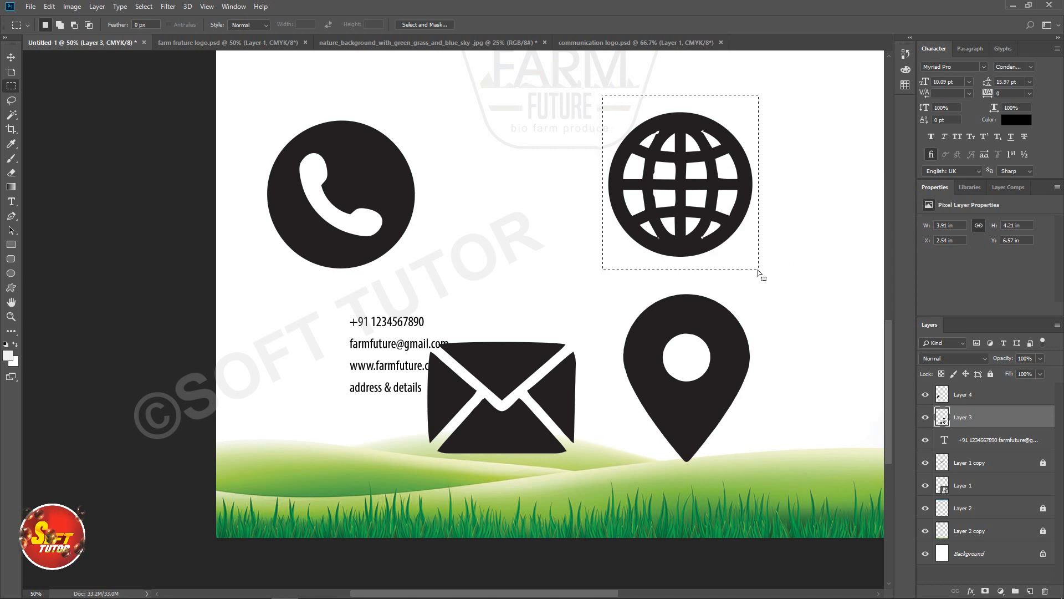
pyautogui.click(50, 7)
pyautogui.click(75, 75)
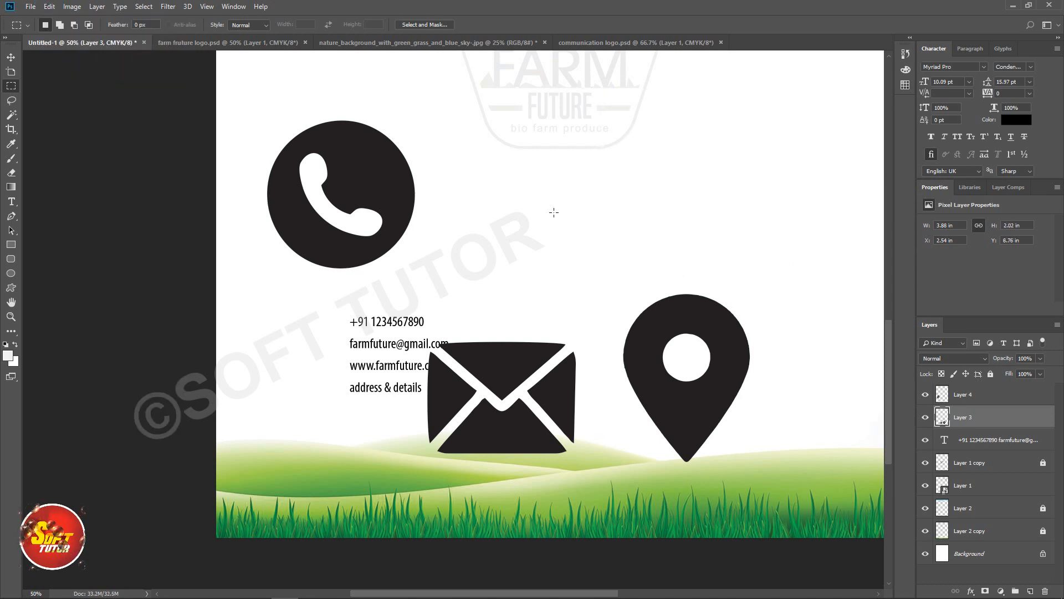
pyautogui.click(49, 7)
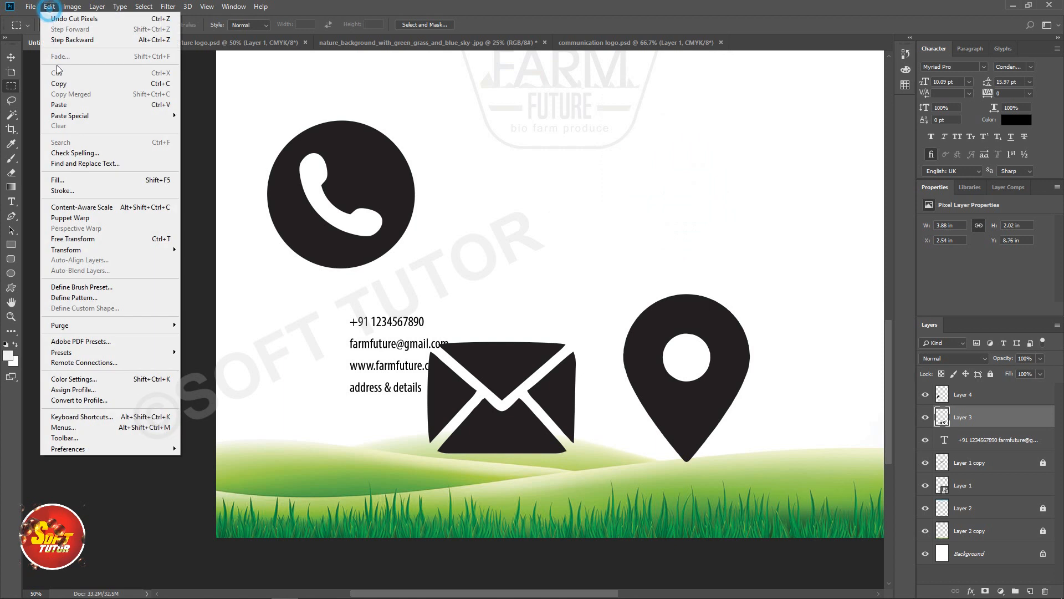
pyautogui.click(65, 104)
pyautogui.press('v')
pyautogui.moveTo(567, 296); pyautogui.dragTo(589, 202)
# - Separate the envelope icon from Layer 3 onto its own layer and move it clear of the globe
pyautogui.click(507, 375)
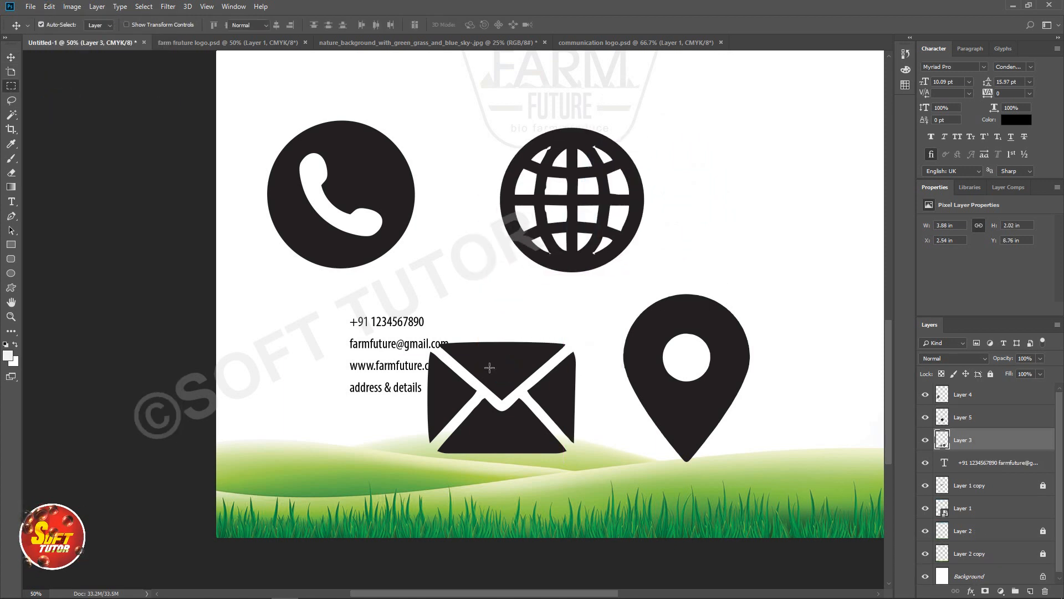
pyautogui.press('m')
pyautogui.moveTo(413, 327); pyautogui.dragTo(584, 473)
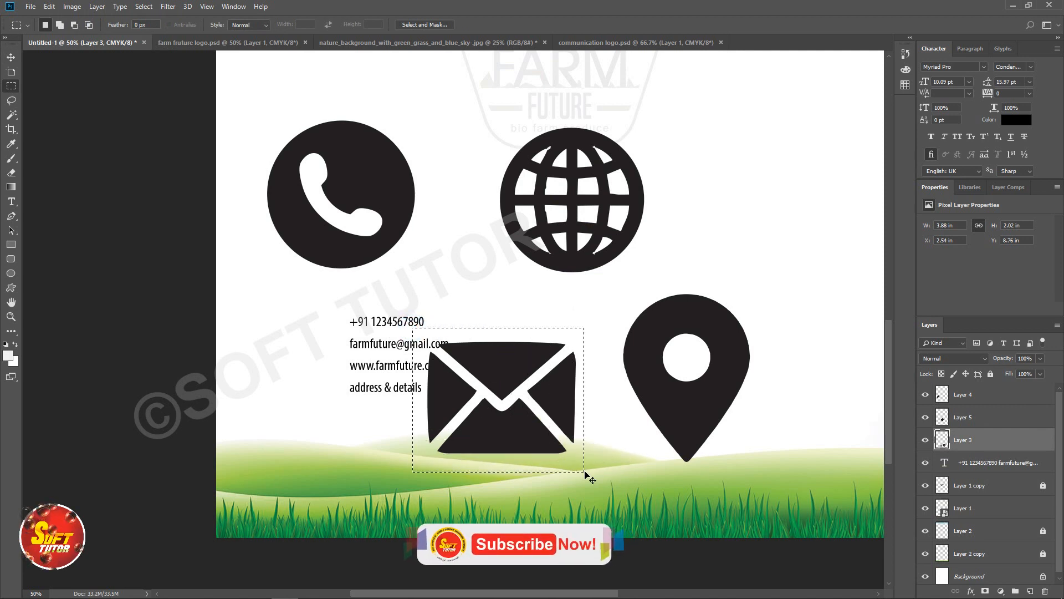
pyautogui.hotkey('ctrl', 'x')
pyautogui.hotkey('ctrl', 'v')
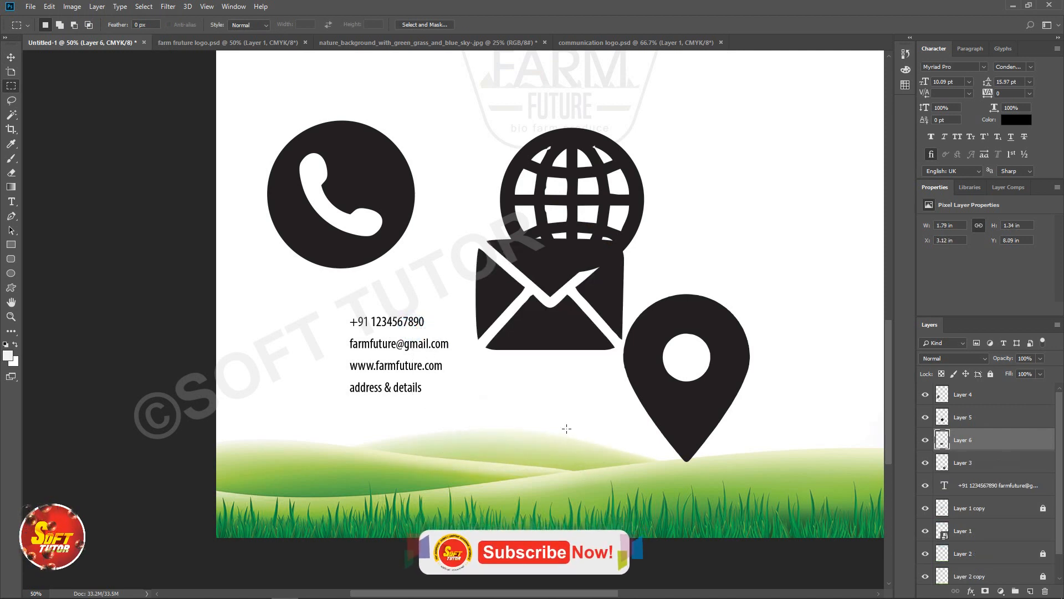
pyautogui.press('v')
pyautogui.moveTo(559, 328); pyautogui.dragTo(472, 355)
# - Reposition the location pin, envelope and phone icons so that they stand apart from one another
pyautogui.moveTo(686, 329); pyautogui.dragTo(709, 305)
pyautogui.moveTo(457, 284); pyautogui.dragTo(525, 323)
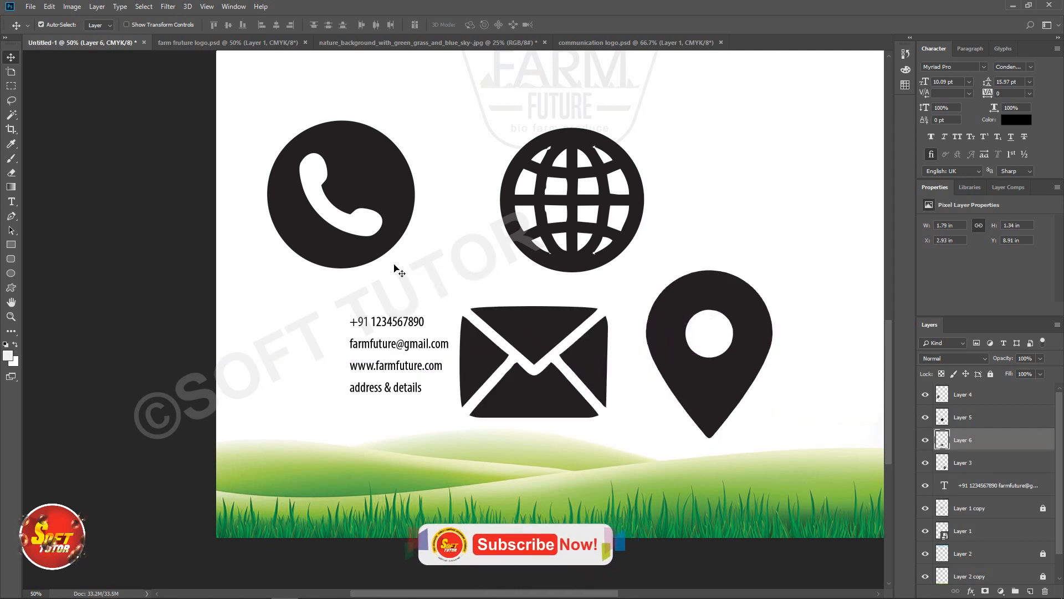
pyautogui.moveTo(356, 209); pyautogui.dragTo(334, 283)
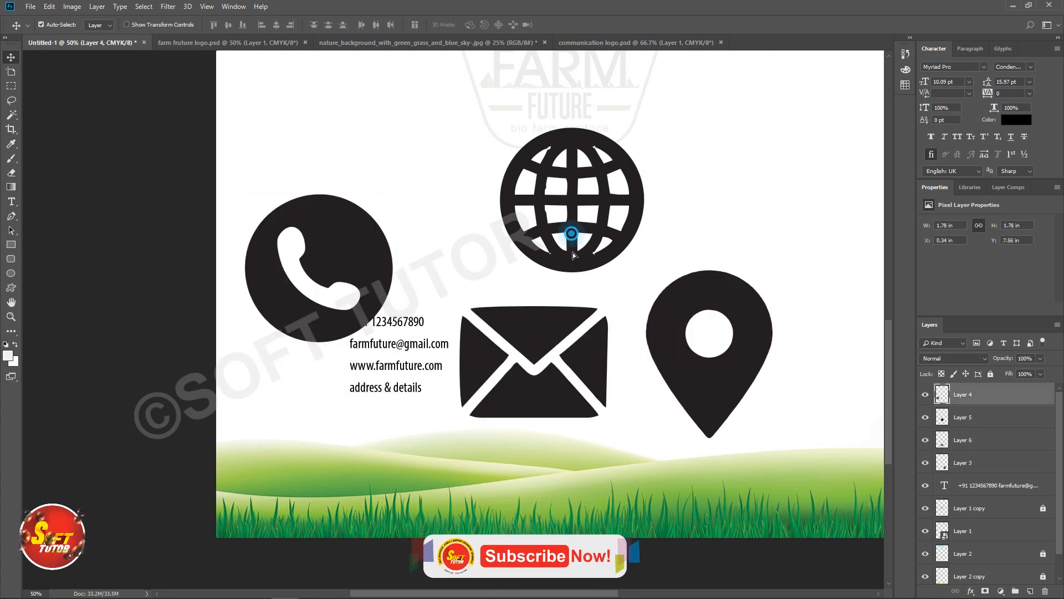
# - Scale all four icons together to about 8.66% and place them just beside the contact text
pyautogui.keyDown('shift'); pyautogui.click(572, 321); pyautogui.keyUp('shift')
pyautogui.keyDown('shift'); pyautogui.click(723, 309); pyautogui.keyUp('shift')
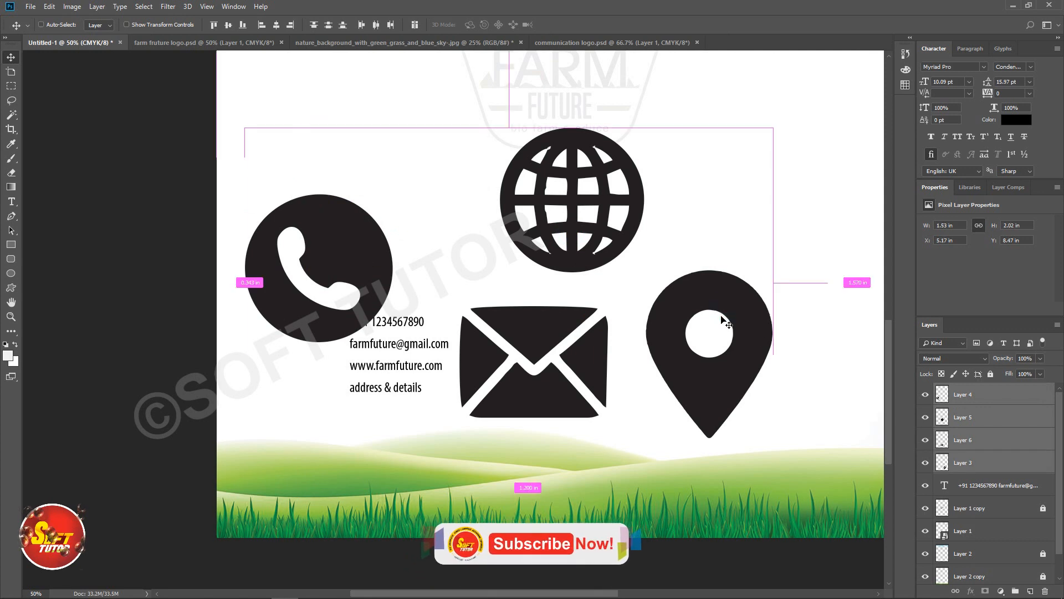
pyautogui.hotkey('ctrl', 't')
pyautogui.moveTo(770, 439); pyautogui.dragTo(307, 204)
pyautogui.moveTo(295, 163); pyautogui.dragTo(333, 340)
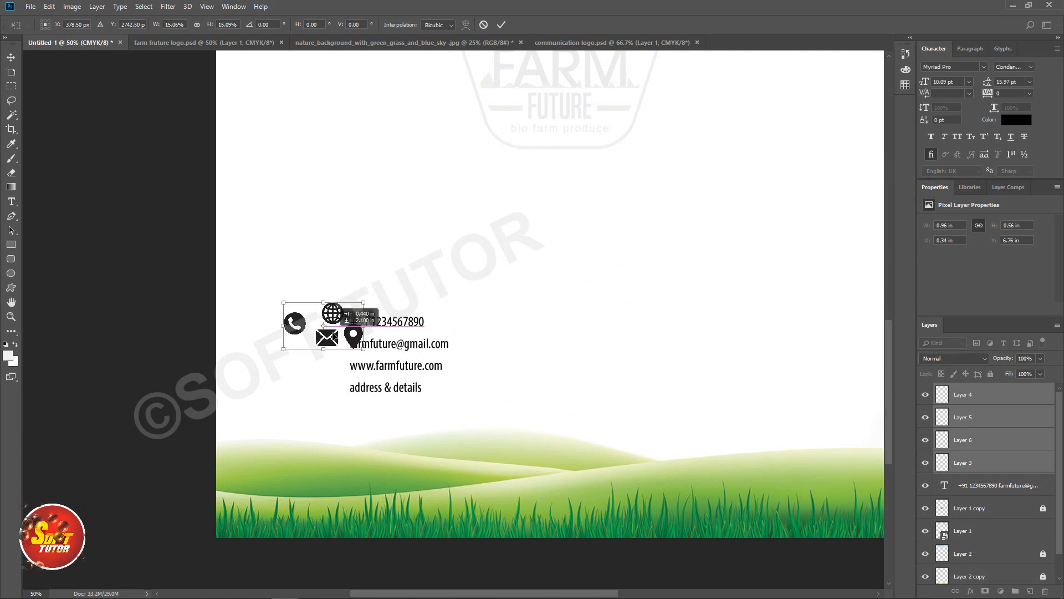
pyautogui.hotkey('ctrl', 'space')
pyautogui.moveTo(258, 274); pyautogui.dragTo(491, 468)
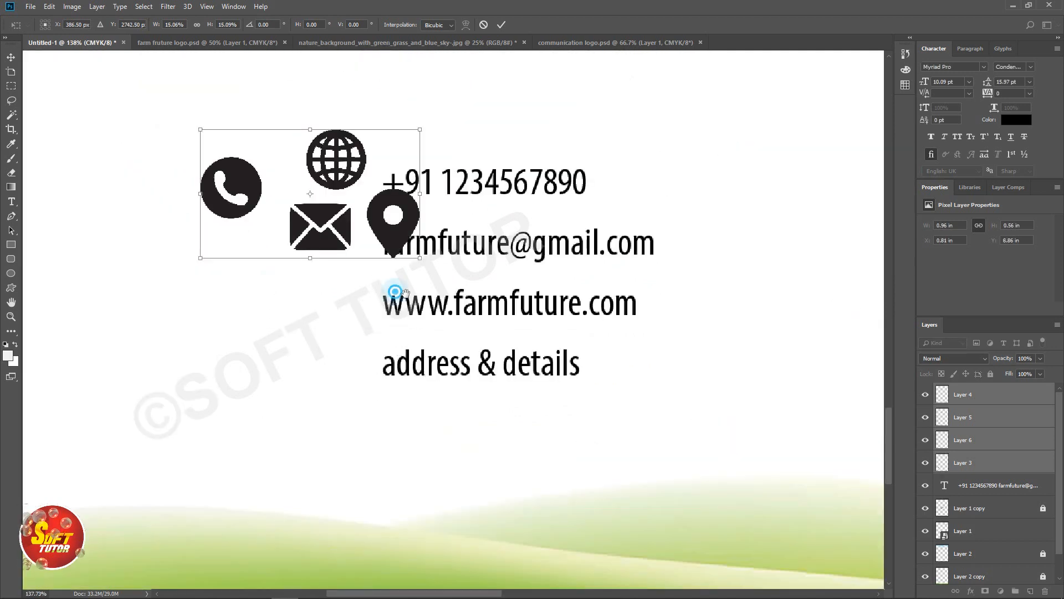
pyautogui.moveTo(403, 363); pyautogui.dragTo(511, 382)
pyautogui.moveTo(529, 282); pyautogui.dragTo(436, 224)
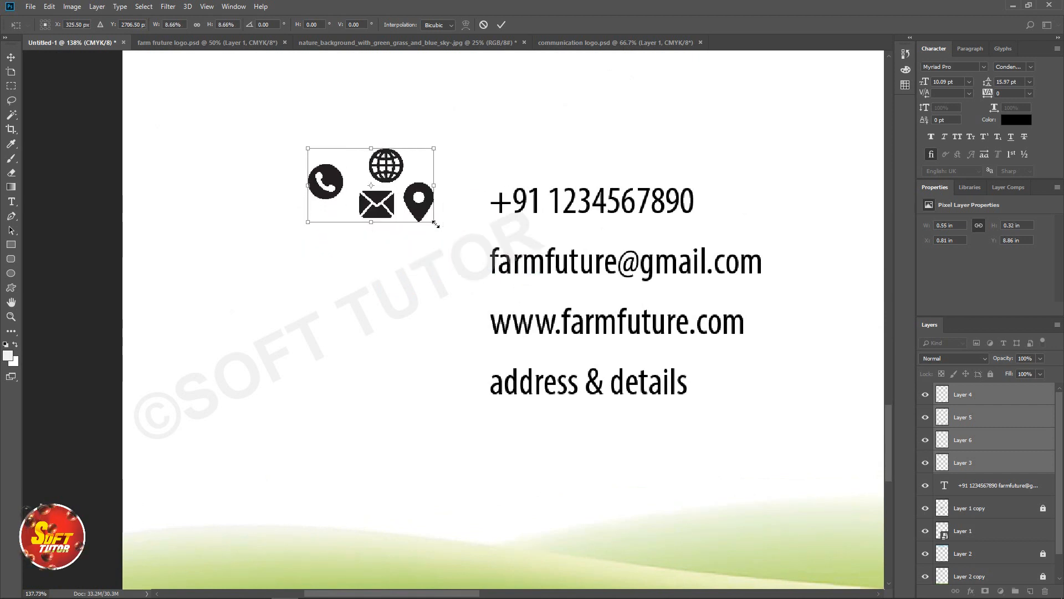
pyautogui.press('Return')
# - Place the phone, envelope, globe and pin icons in front of the phone, e-mail, website and address lines respectively
pyautogui.moveTo(327, 182); pyautogui.dragTo(458, 208)
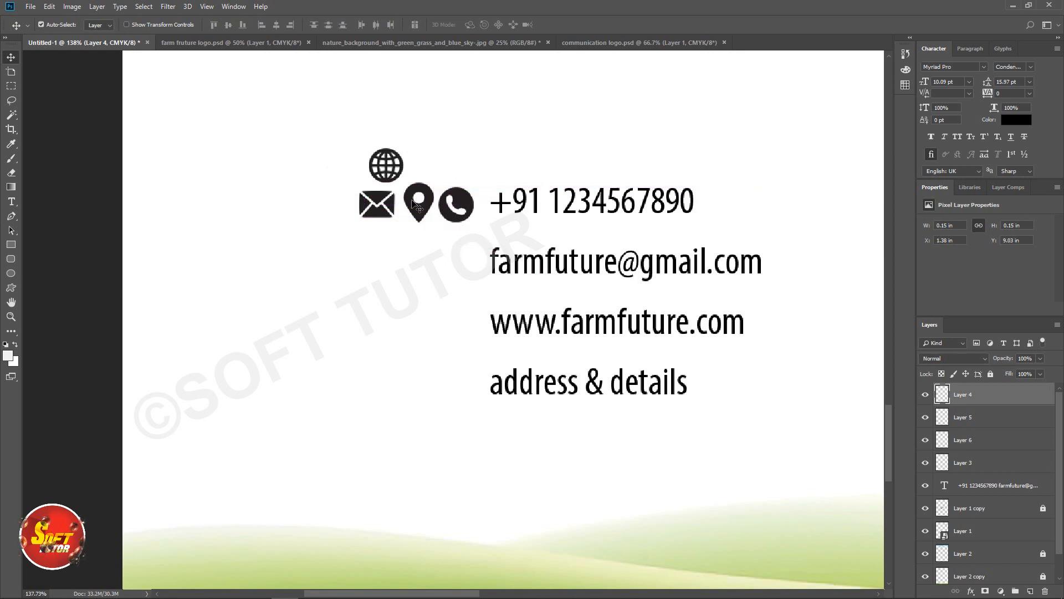
pyautogui.moveTo(388, 206); pyautogui.dragTo(459, 261)
pyautogui.moveTo(388, 168); pyautogui.dragTo(458, 326)
pyautogui.moveTo(422, 211); pyautogui.dragTo(465, 387)
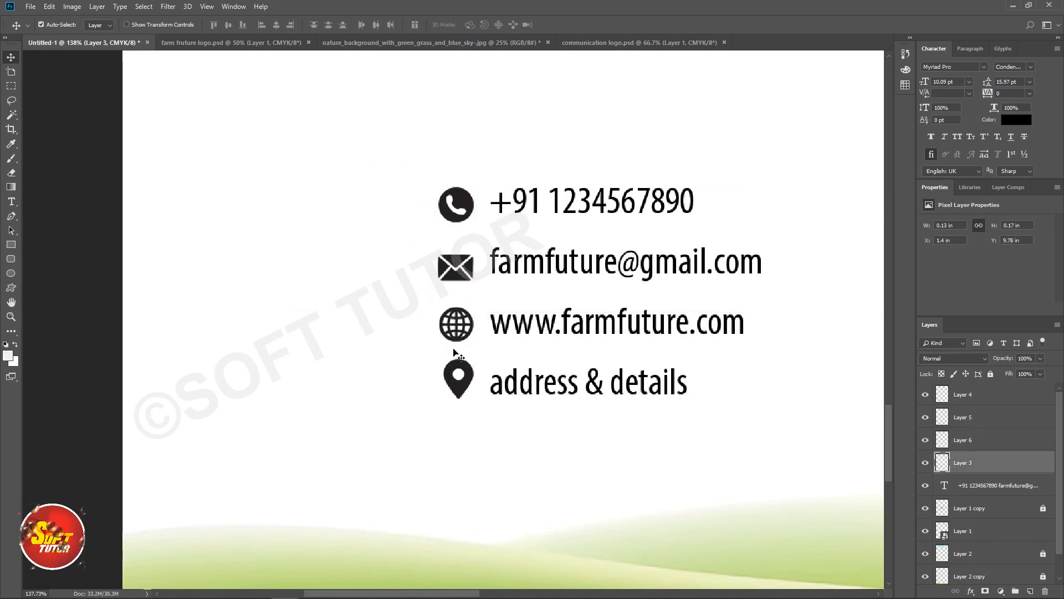
# - Align the four contact icons on their horizontal centers to form a straight column
pyautogui.keyDown('shift'); pyautogui.click(458, 320); pyautogui.keyUp('shift')
pyautogui.keyDown('shift'); pyautogui.click(452, 272); pyautogui.keyUp('shift')
pyautogui.keyDown('shift'); pyautogui.click(457, 199); pyautogui.keyUp('shift')
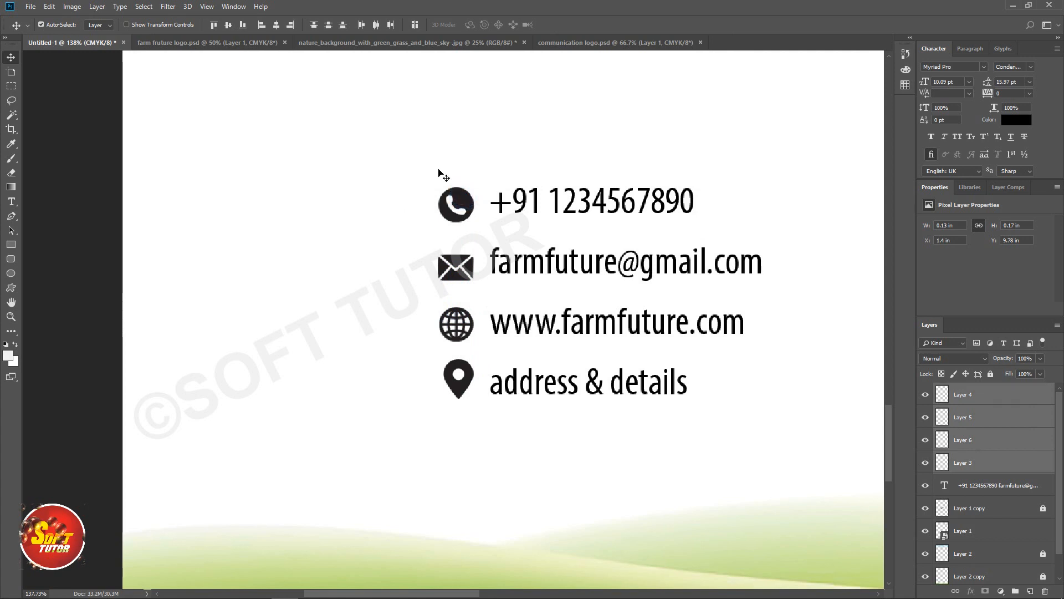
pyautogui.click(276, 25)
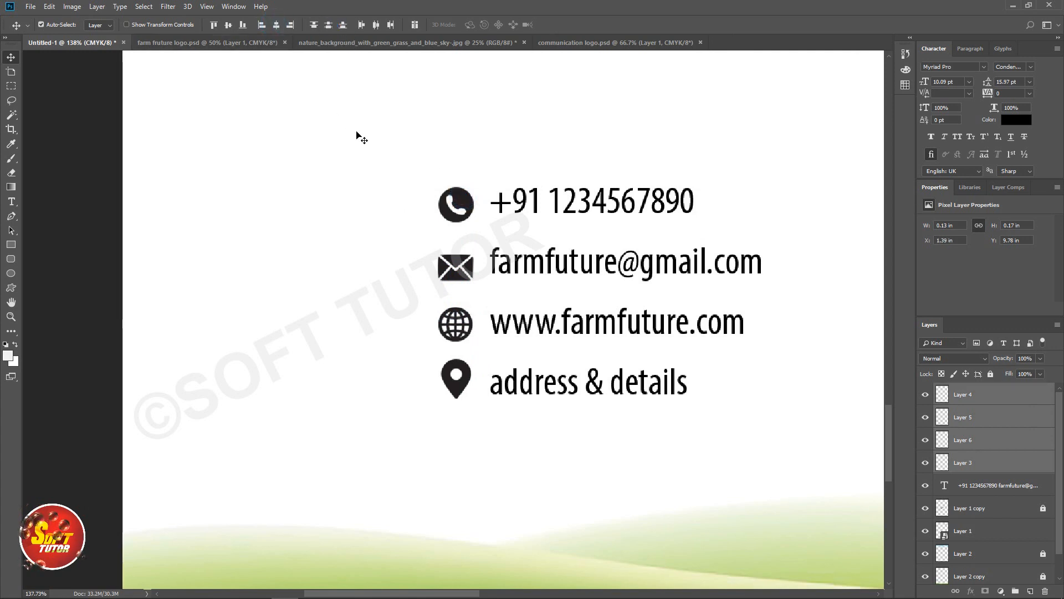
# - Nudge the phone and envelope icons slightly upward to line up with their text lines
pyautogui.click(388, 201)
pyautogui.click(451, 205)
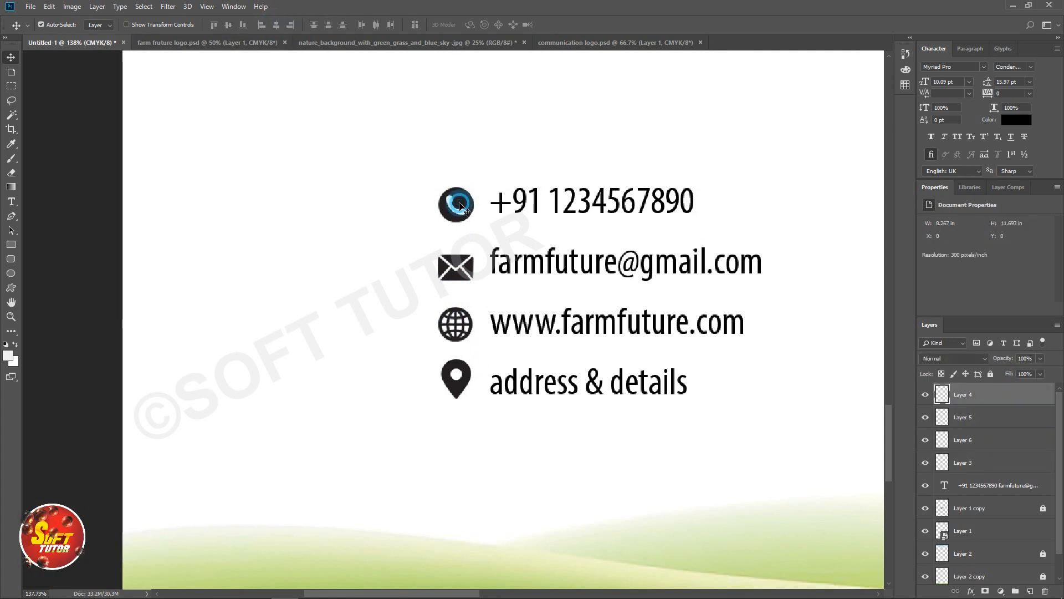
pyautogui.press('Up')
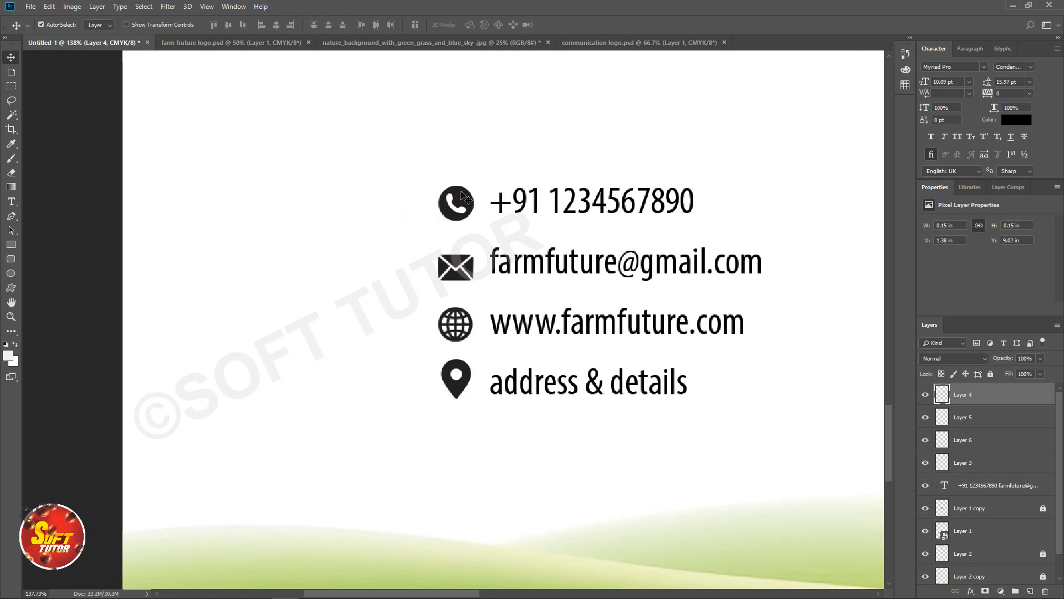
pyautogui.click(463, 277)
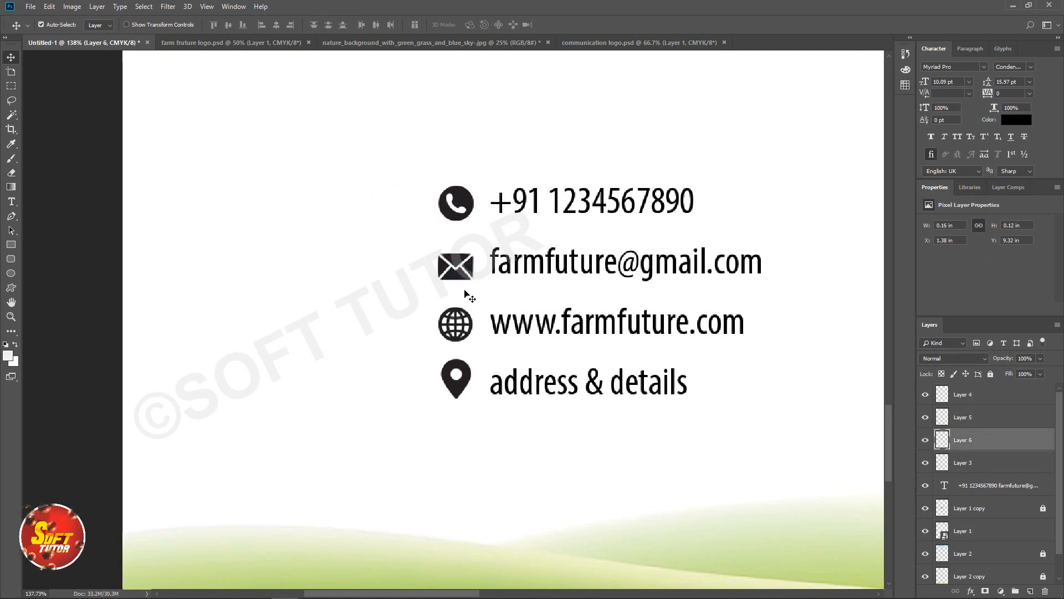
pyautogui.click(456, 340)
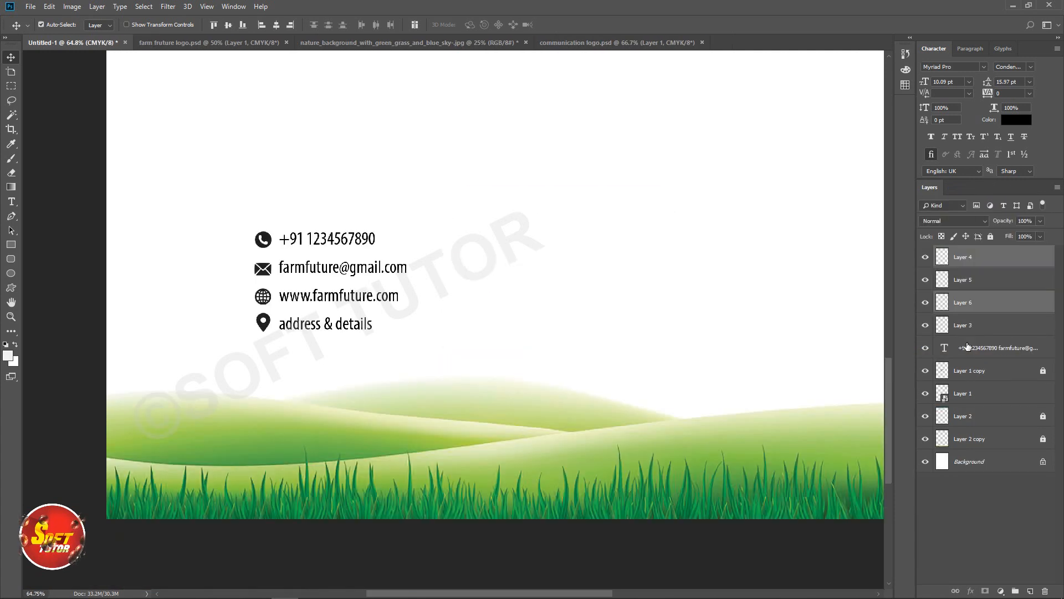
# - Group the contact text with its icons and name the group addresss
pyautogui.keyDown('shift'); pyautogui.click(327, 273); pyautogui.keyUp('shift')
pyautogui.hotkey('ctrl', 'g')
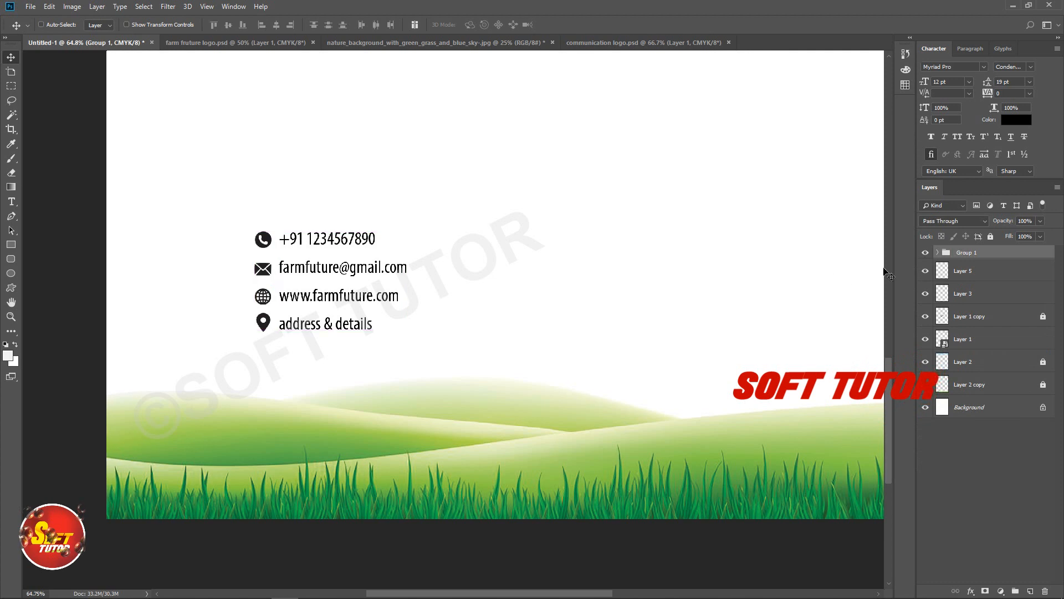
pyautogui.doubleClick(960, 255)
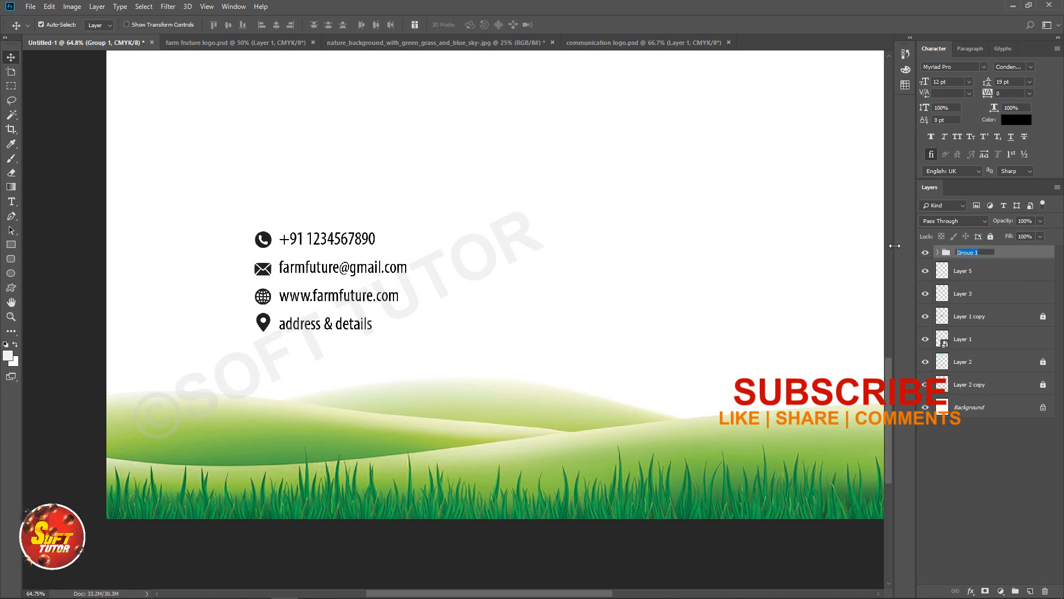
pyautogui.write('addresss')
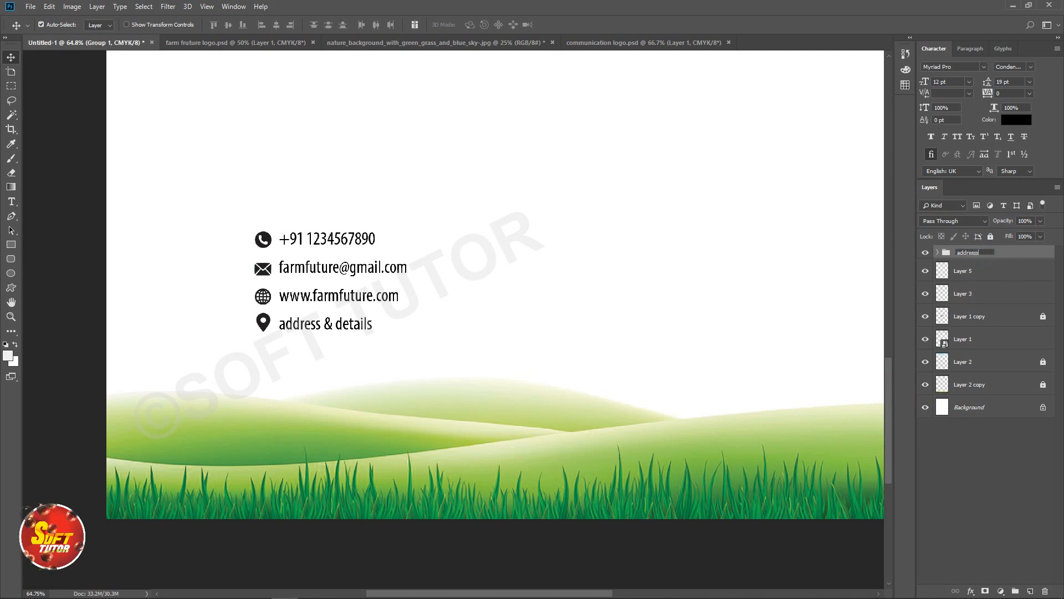
pyautogui.click(965, 448)
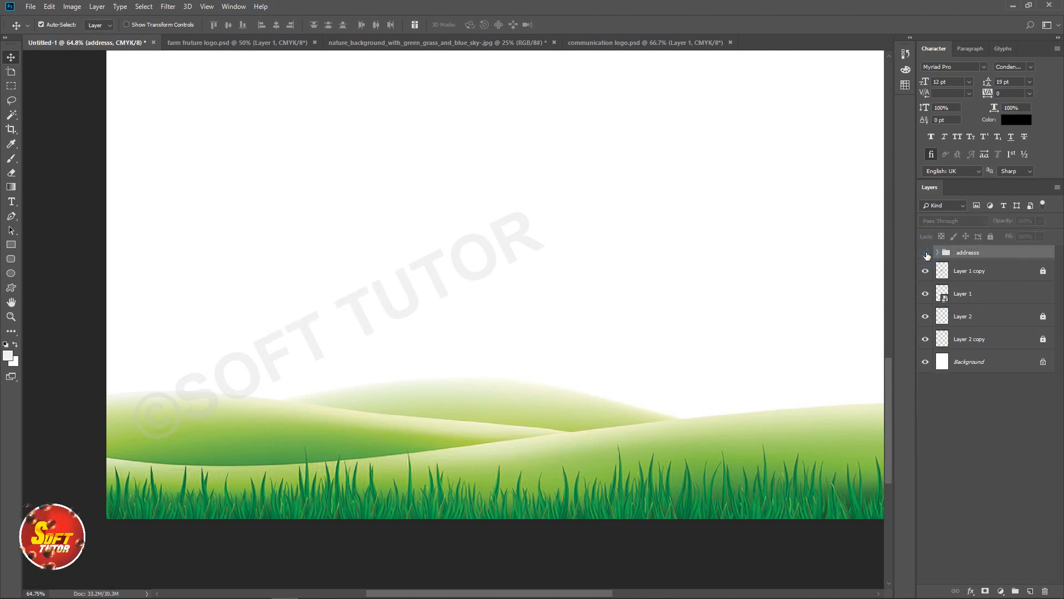
# - Set auto-selection to Group and move the contact block down and toward the page's left edge, just above the hills
pyautogui.click(98, 25)
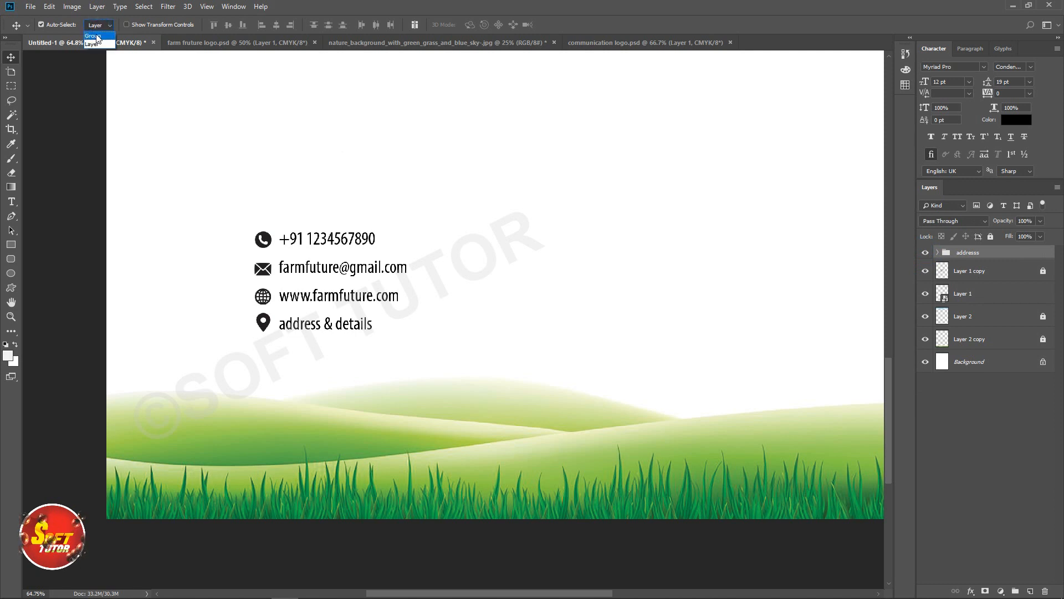
pyautogui.click(93, 36)
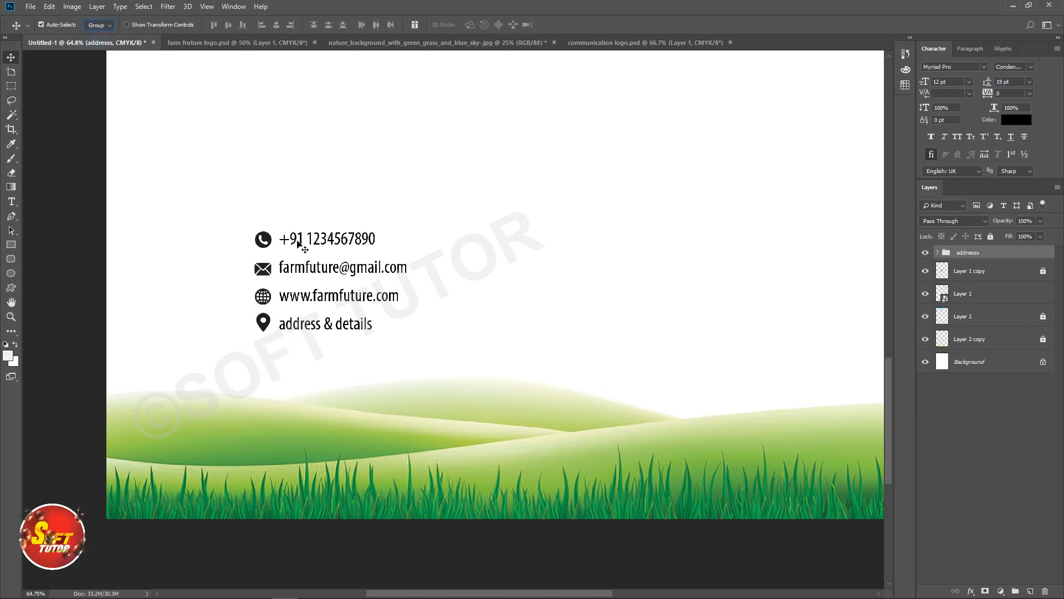
pyautogui.moveTo(292, 243); pyautogui.dragTo(241, 266)
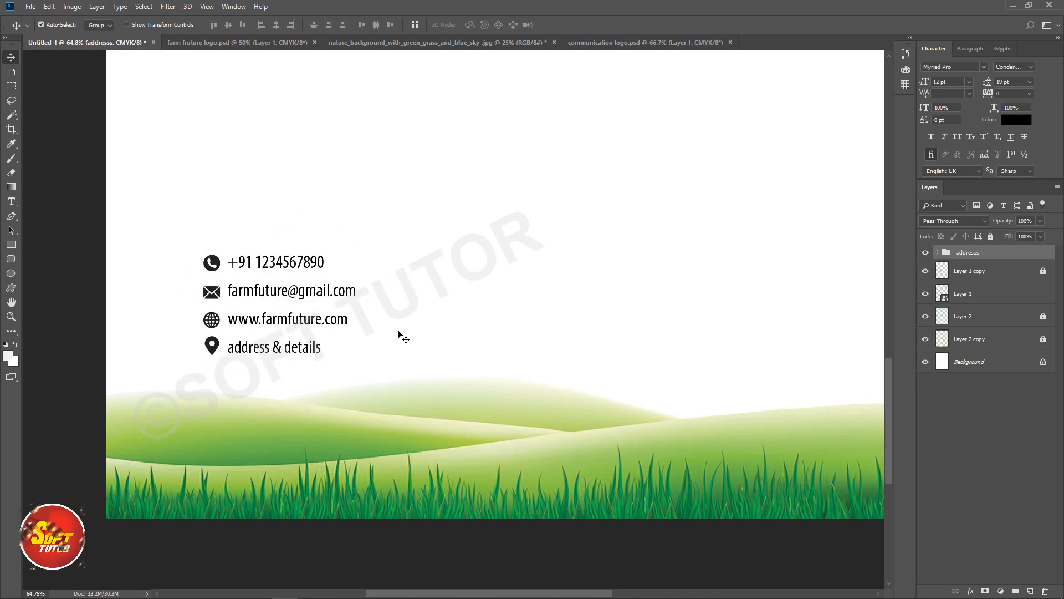
pyautogui.scroll(-4, 398, 333)
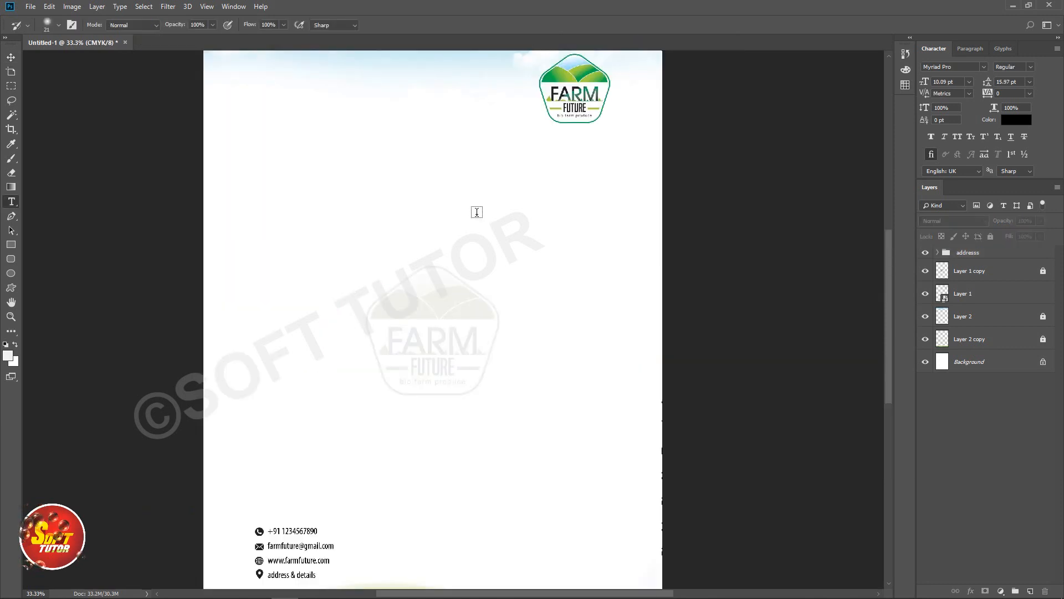
# - Fill a large paragraph text box in the middle of the page with the sample business letter and center it on the page
pyautogui.moveTo(269, 169); pyautogui.dragTo(590, 497)
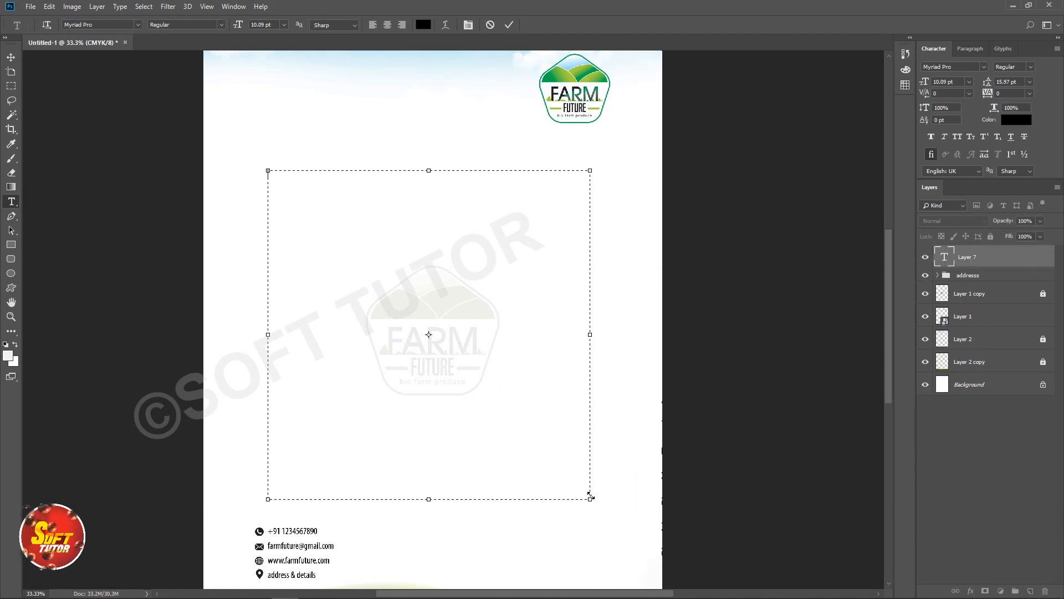
pyautogui.write("[Your Name] [Street Address] [City, St Zip] [Today's Date]   [Name of Recipient] [Title] [Company] [Address] [City, St Zip]  Dear [Name of Recipient]: (If unknown, use To Whom It May Concern:)  [Writing a good business letter can take time and effort. It is important to choose the correct wording and to include the right amount of detail. Just as vital is the format of your letter. Make sure you use a professional and proper business letter format,Writing a good business letter can take time and effort. It is important to choose the correct wording and to include the right amount of detail. Just as vital is the format of your letter. Make sure you use a professional and proper business letter format,Writing a good business letter can take time and effort. It is important to choose the correct wording and to include the right amount of detail. Just as vital is the format of your letter. Make sure you use a professional and proper business letter format, [Additional information]  [Closing information, summary or thank you as appropriate]   Sincerely,  (Sign here for letters sent by mail or fax) [Your Name] [Title – if applicable]  Enclosures: CC:")
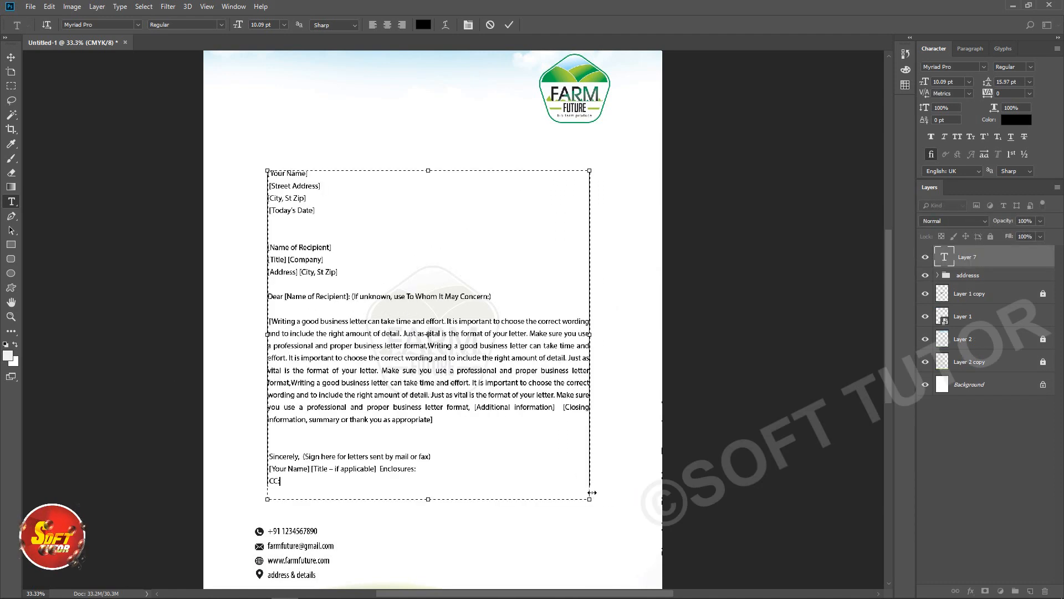
pyautogui.click(11, 57)
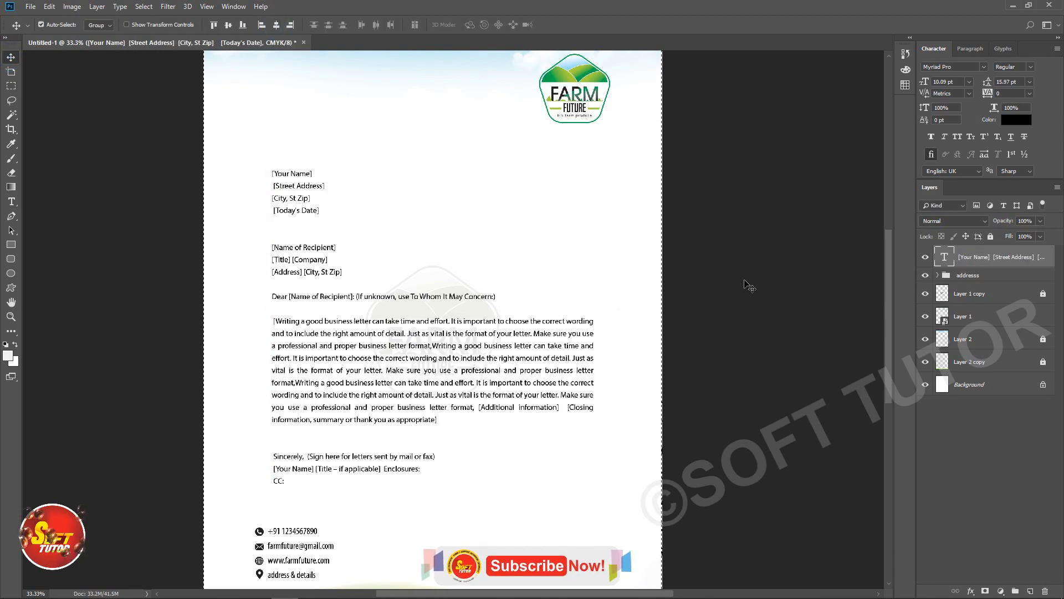
pyautogui.press('ctrl')
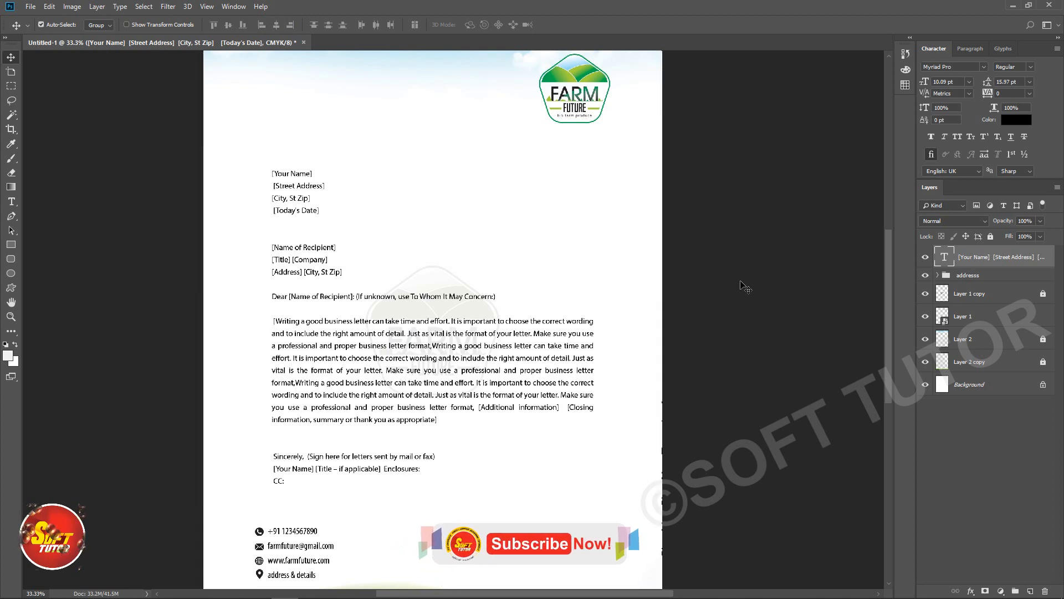
# - Move the contact group to line up with the left edge of the letter text, above the green hills
pyautogui.scroll(-3, 317, 455)
pyautogui.click(317, 456)
pyautogui.moveTo(317, 456); pyautogui.dragTo(316, 458)
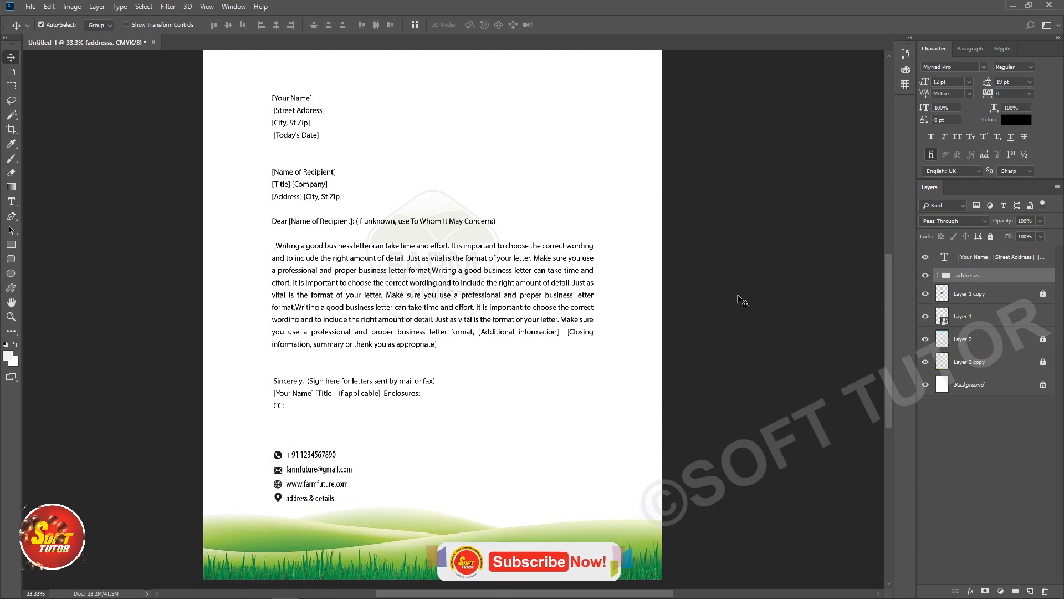
pyautogui.scroll(1, 698, 294)
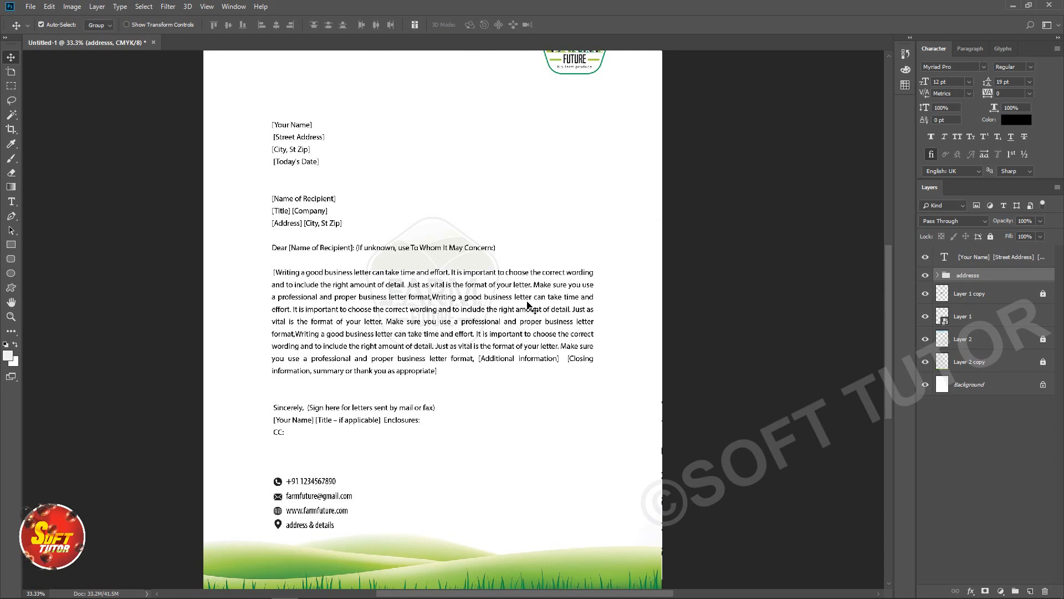
# - Make the [Your Name] and [Street Address] lines of the letter bold at 12.09 pt
pyautogui.scroll(3, 528, 302)
pyautogui.press('t')
pyautogui.doubleClick(279, 205)
pyautogui.click(323, 245)
pyautogui.moveTo(316, 232); pyautogui.dragTo(252, 192)
pyautogui.click(344, 227)
pyautogui.hotkey('ctrl', 'shift', 'b')
pyautogui.hotkey('ctrl', 'shift', '.')
pyautogui.hotkey('ctrl', 'shift', '.')
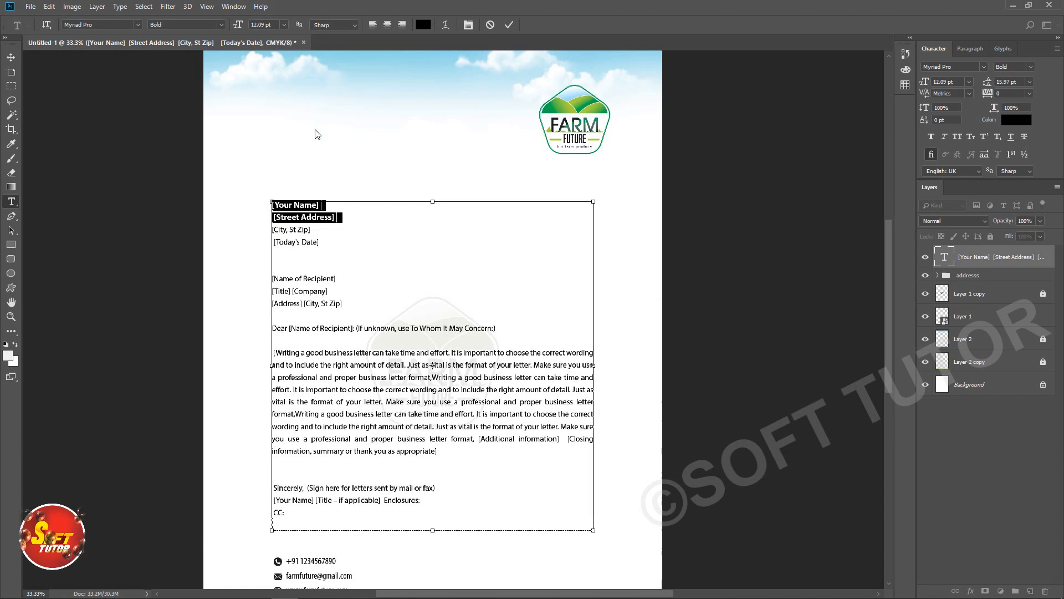
pyautogui.click(347, 251)
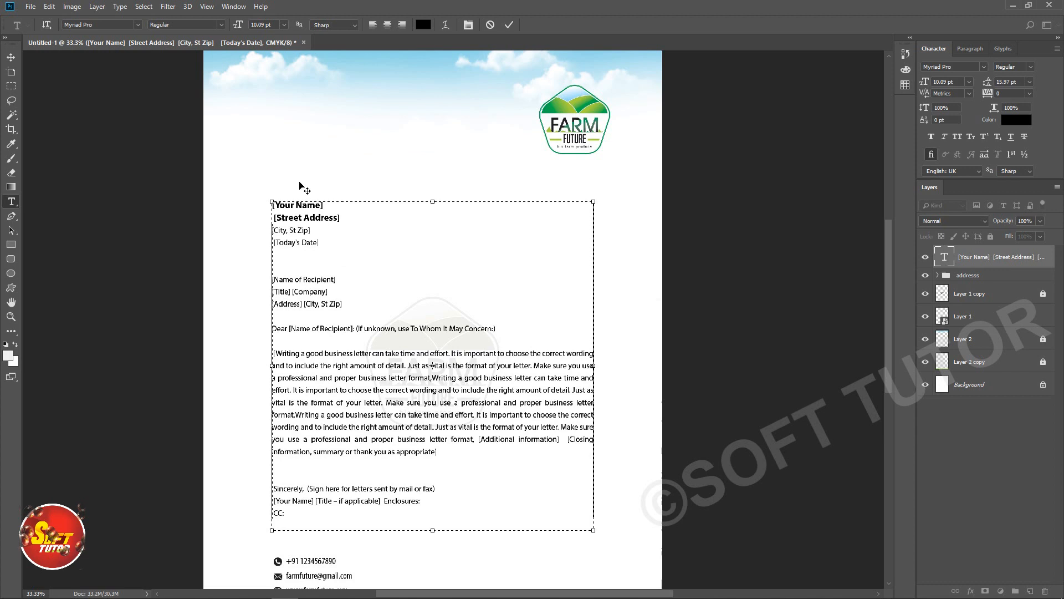
pyautogui.click(302, 246)
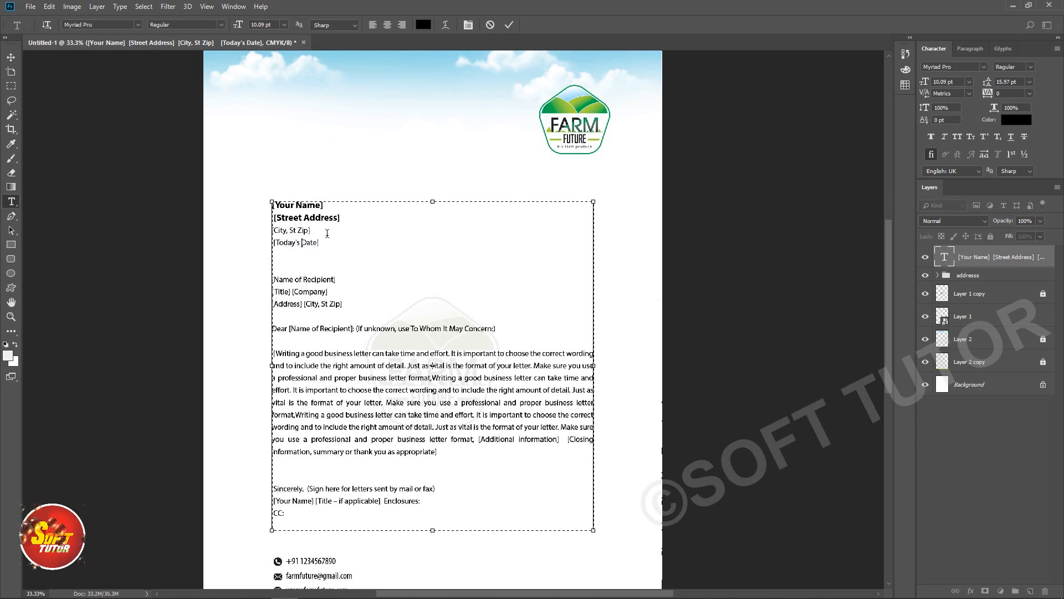
pyautogui.click(313, 242)
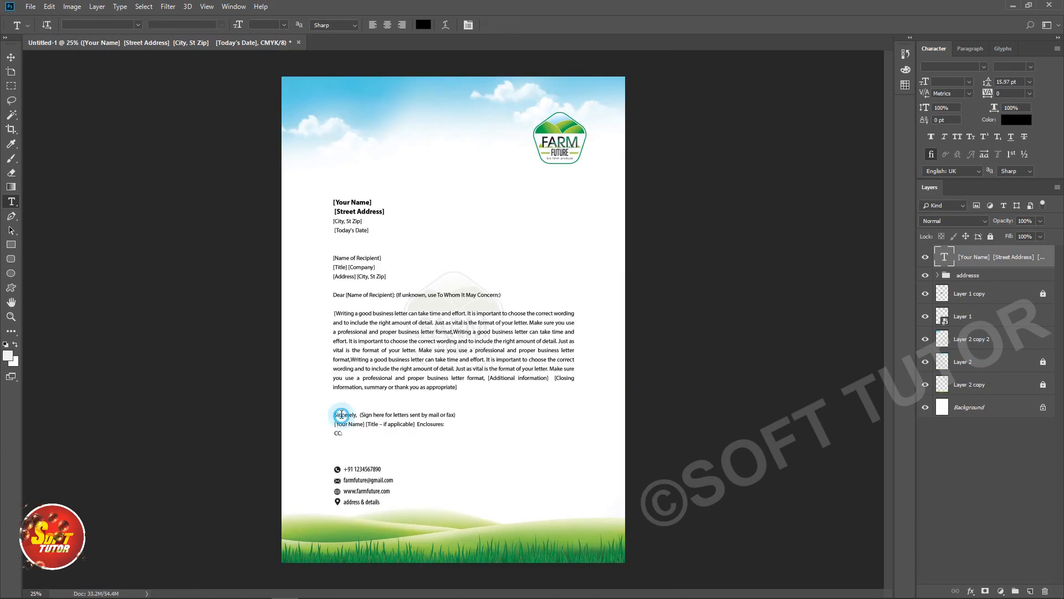
# - Copy the two closing lines, from Sincerely to Enclosures, and delete them from the letter text
pyautogui.click(341, 414)
pyautogui.doubleClick(342, 415)
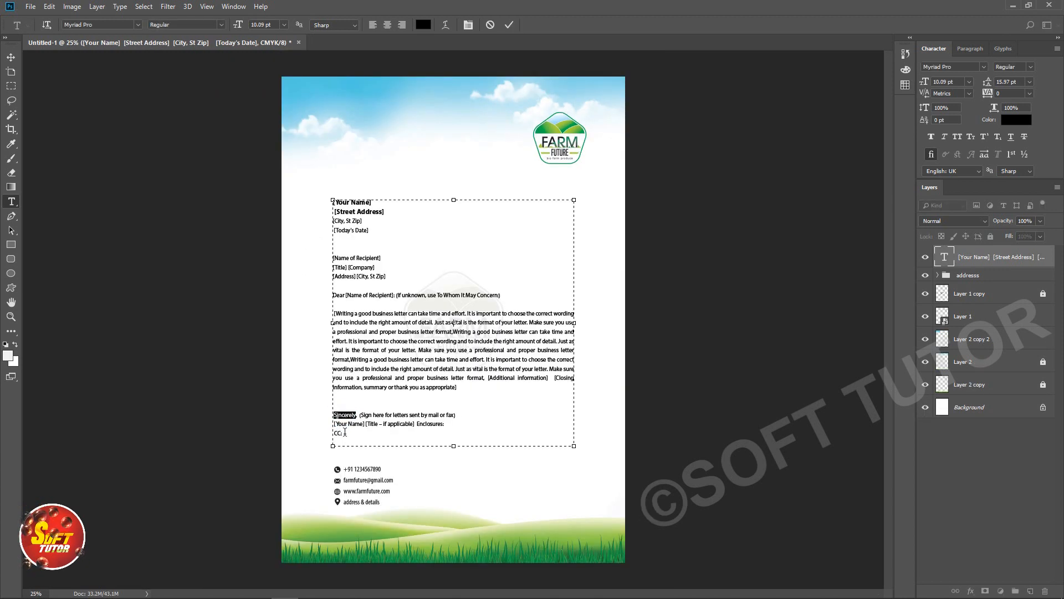
pyautogui.click(370, 407)
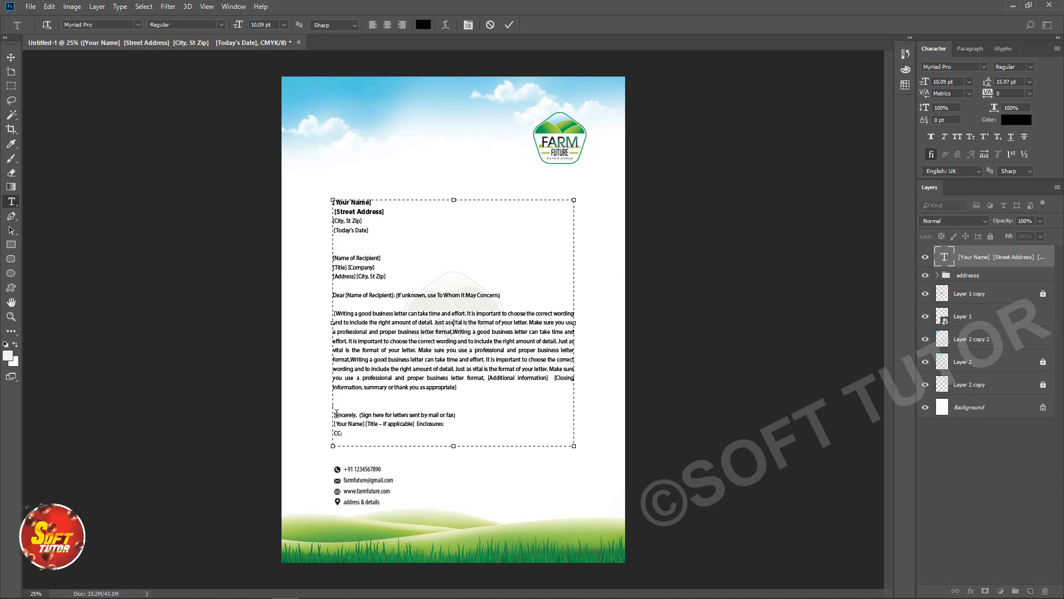
pyautogui.moveTo(335, 413); pyautogui.dragTo(349, 434)
pyautogui.hotkey('ctrl', 'c')
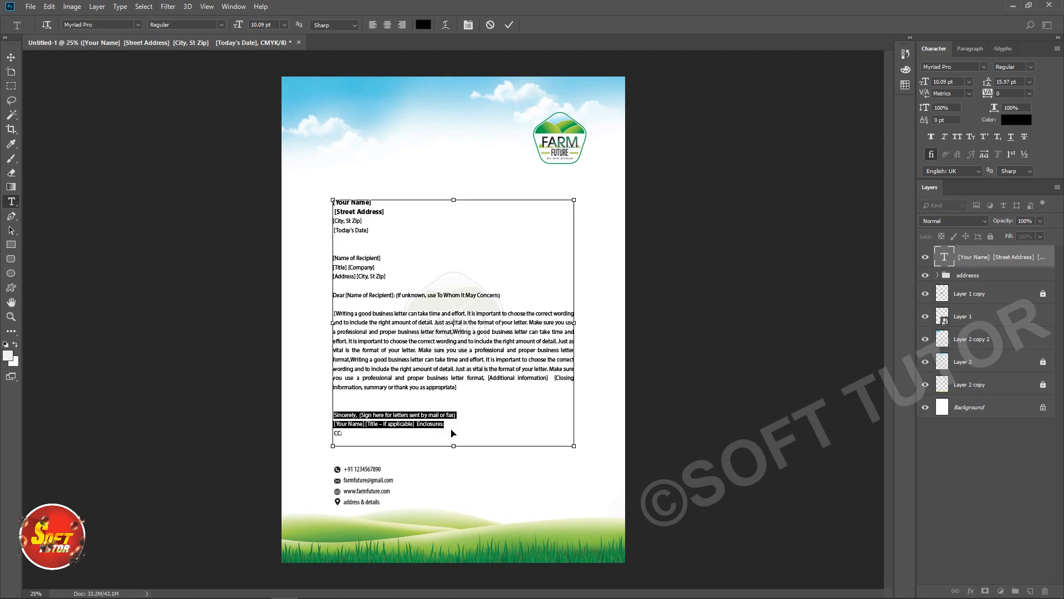
pyautogui.press('BackSpace')
pyautogui.click(524, 490)
# - Paste the closing lines as a separate center-aligned text layer and place them below the letter body, near its right edge
pyautogui.click(485, 467)
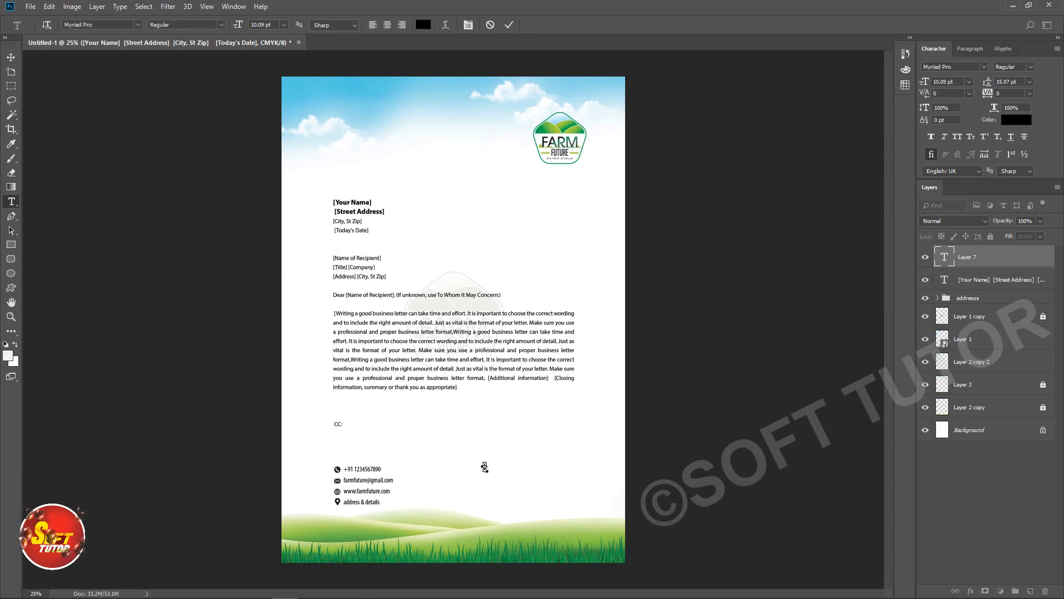
pyautogui.hotkey('ctrl', 'v')
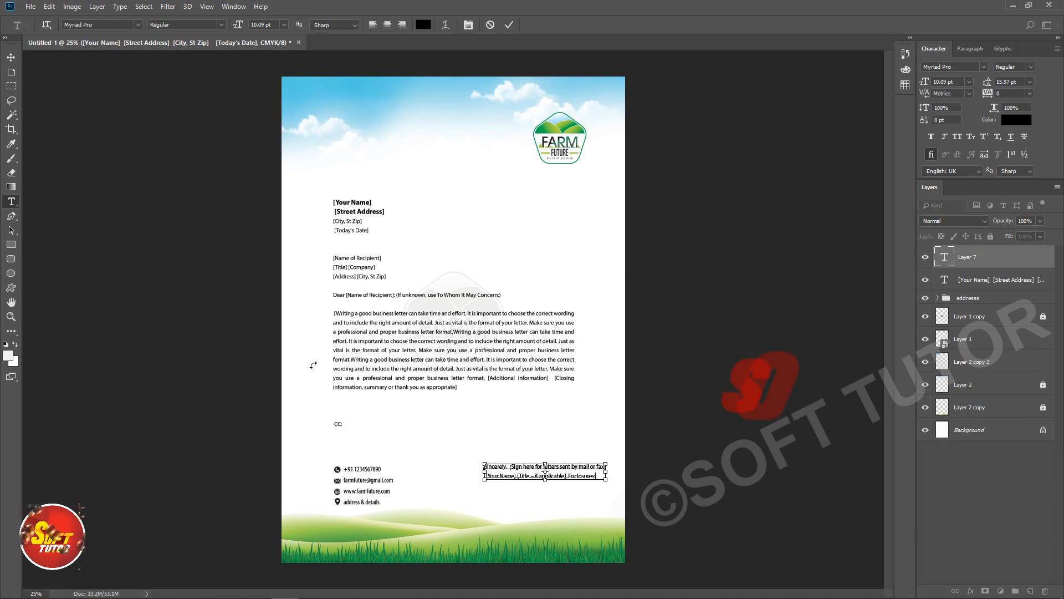
pyautogui.hotkey('ctrl', 'a')
pyautogui.hotkey('ctrl', 'shift', 'c')
pyautogui.hotkey('ctrl', 'Return')
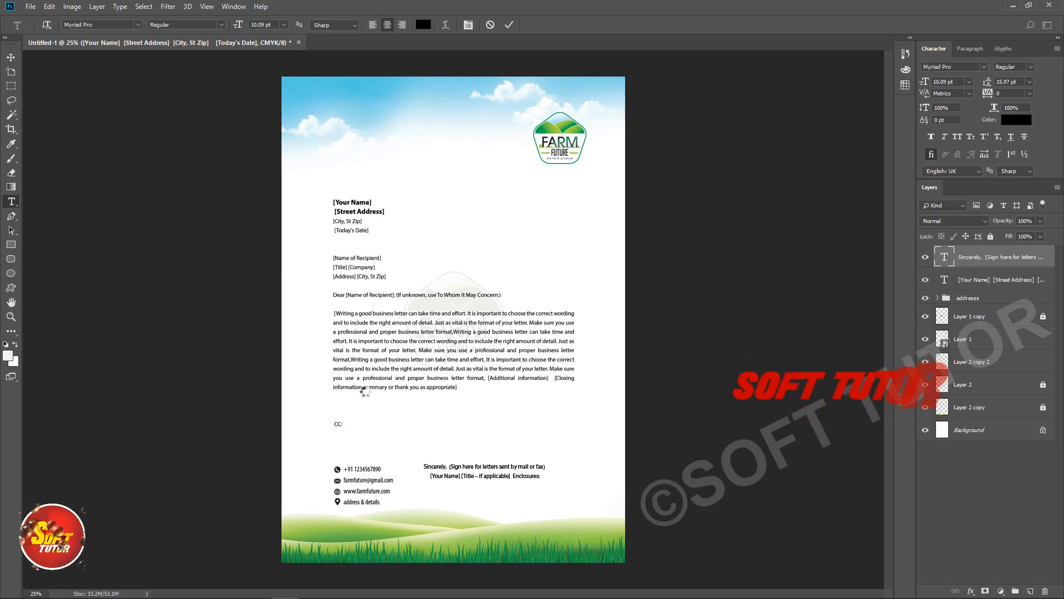
pyautogui.press('v')
pyautogui.moveTo(465, 471); pyautogui.dragTo(498, 445)
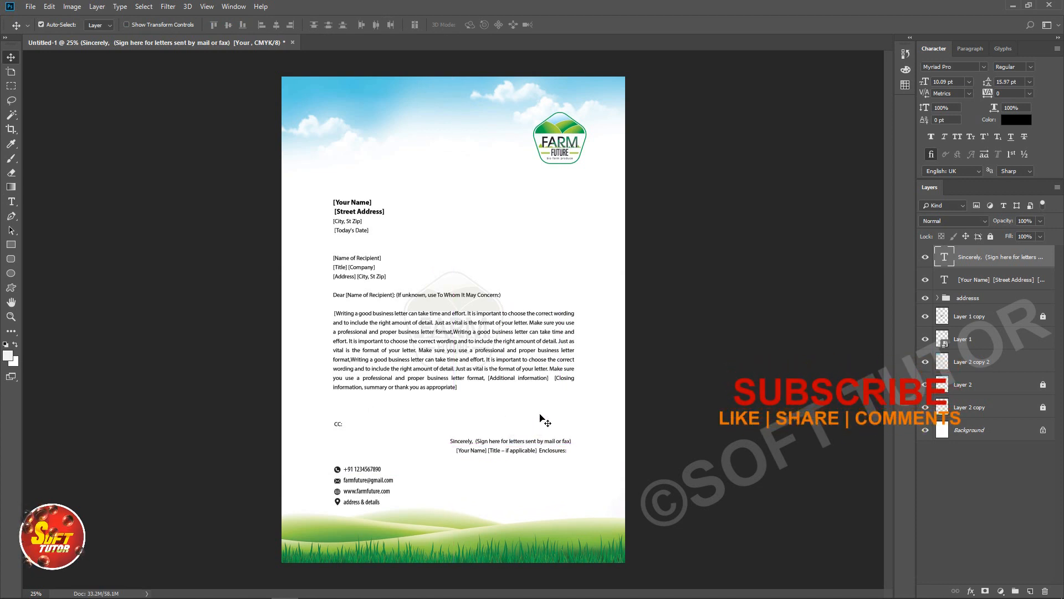
# - Draw a handwritten signature in black with the Brush on a new layer, just above the Sincerely line
pyautogui.click(505, 400)
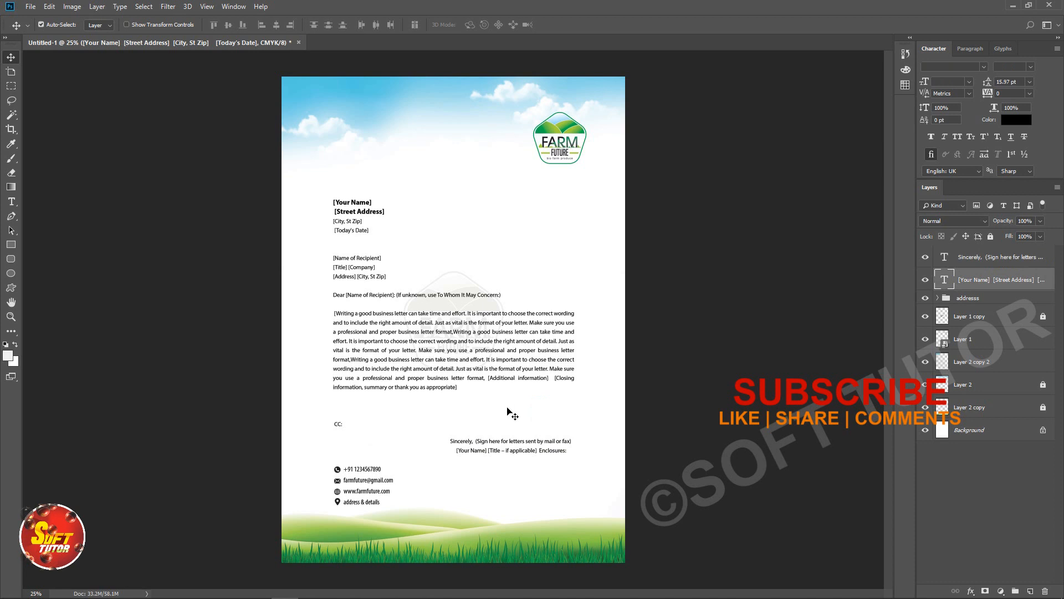
pyautogui.press('b')
pyautogui.press('d')
pyautogui.hotkey('ctrl', 'shift', 'alt', 'n')
pyautogui.moveTo(516, 425)
pyautogui.mouseDown()
pyautogui.moveTo(501, 438)
pyautogui.moveTo(521, 431)
pyautogui.mouseUp()
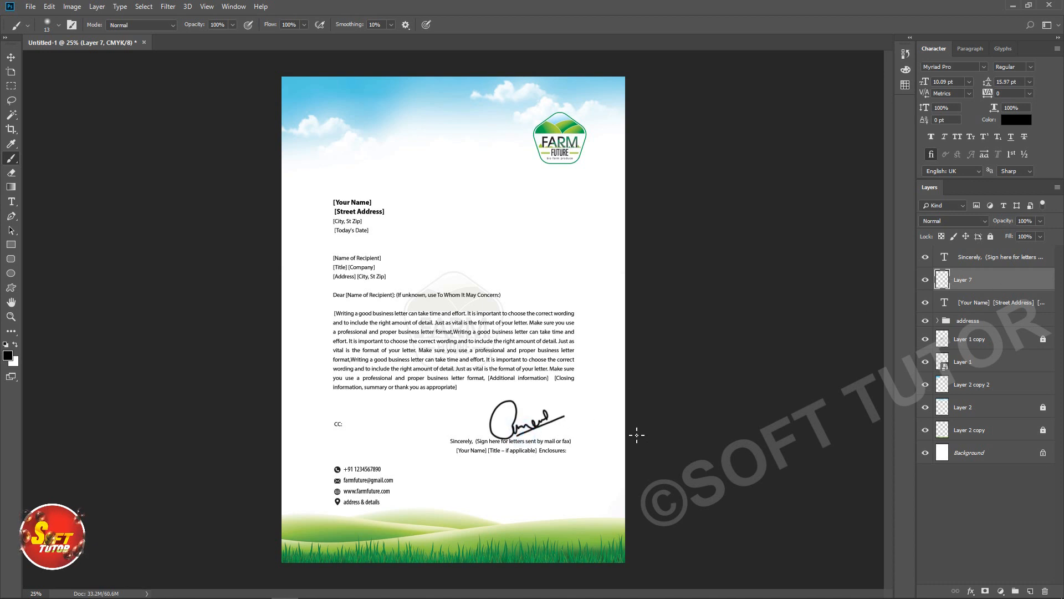
# - Scale the signature down slightly and position it above the closing lines
pyautogui.click(10, 58)
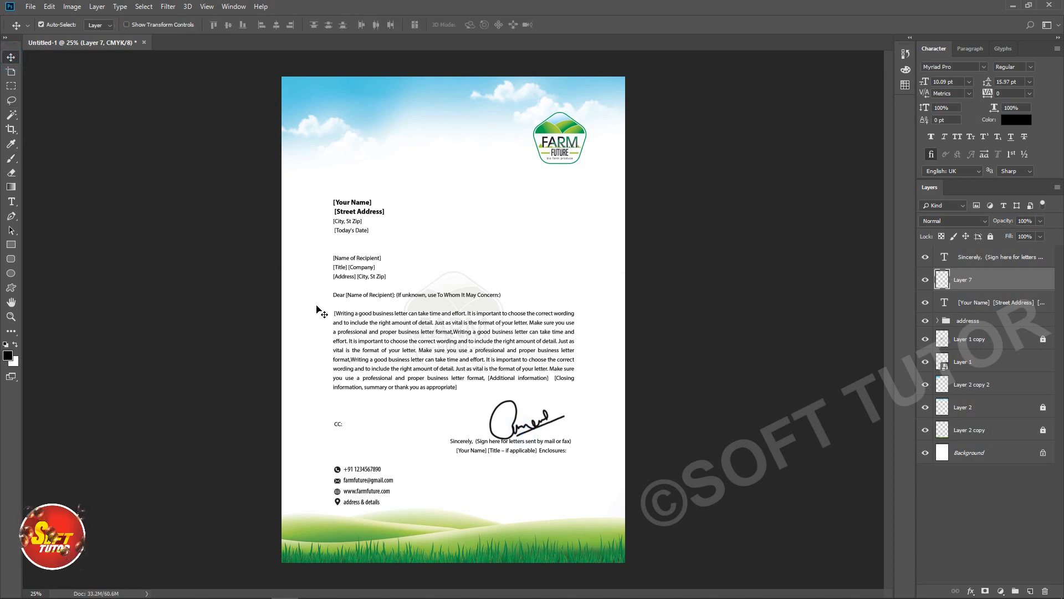
pyautogui.hotkey('ctrl', 't')
pyautogui.moveTo(571, 399)
pyautogui.mouseDown()
pyautogui.moveTo(577, 391)
pyautogui.moveTo(530, 422)
pyautogui.mouseUp()
pyautogui.press('Return')
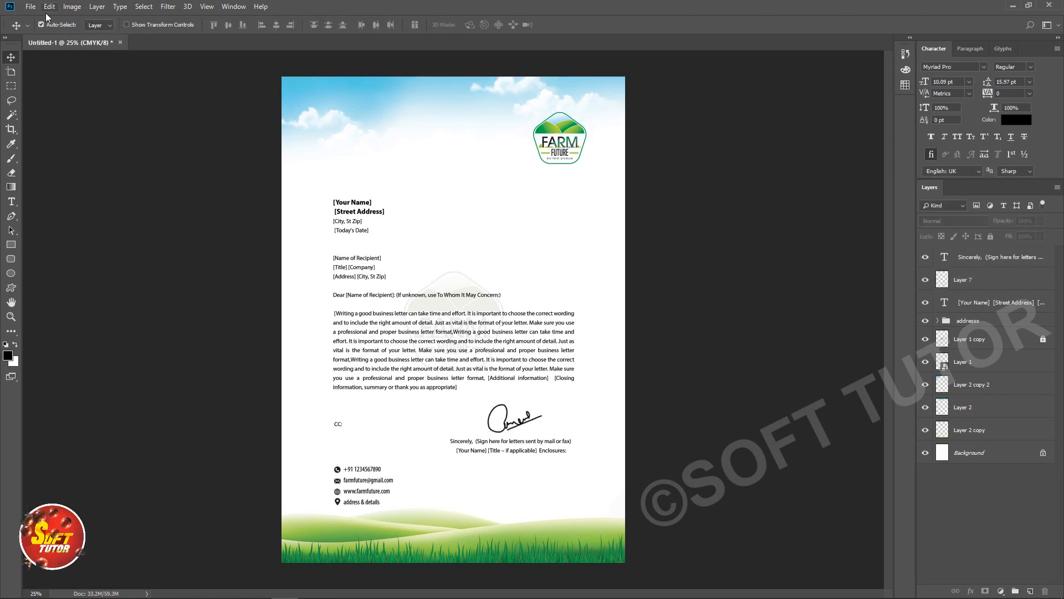
# - Save the document as a Photoshop file named letter head in the letter folder
pyautogui.click(31, 7)
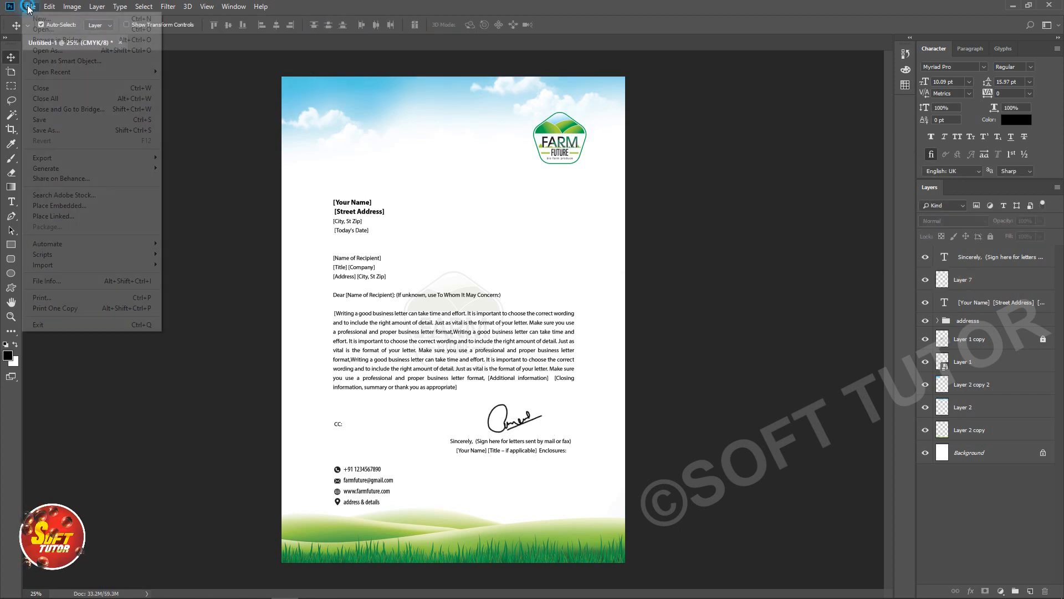
pyautogui.click(55, 121)
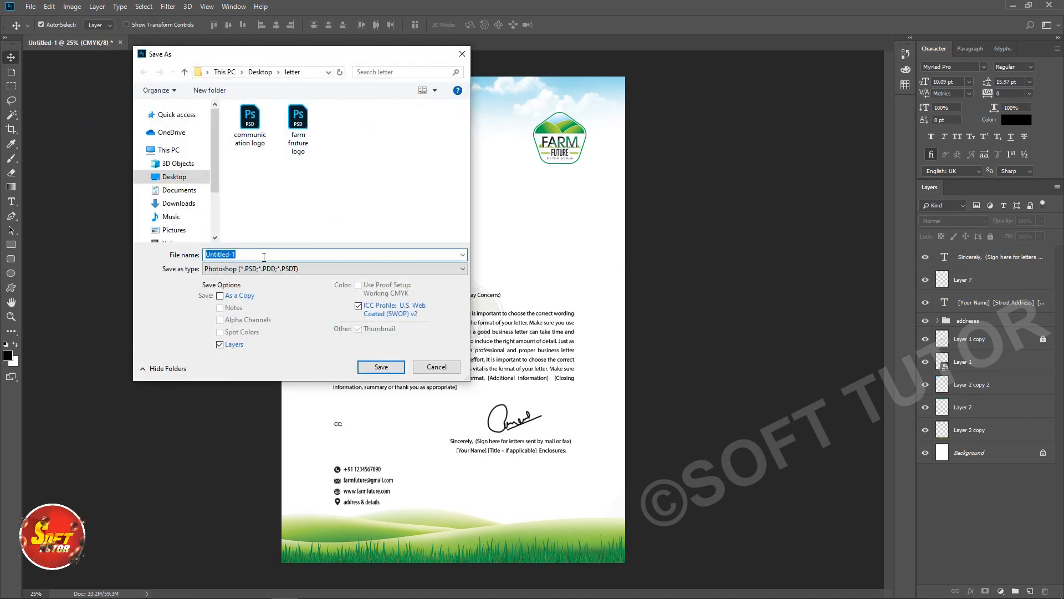
pyautogui.write('letter head')
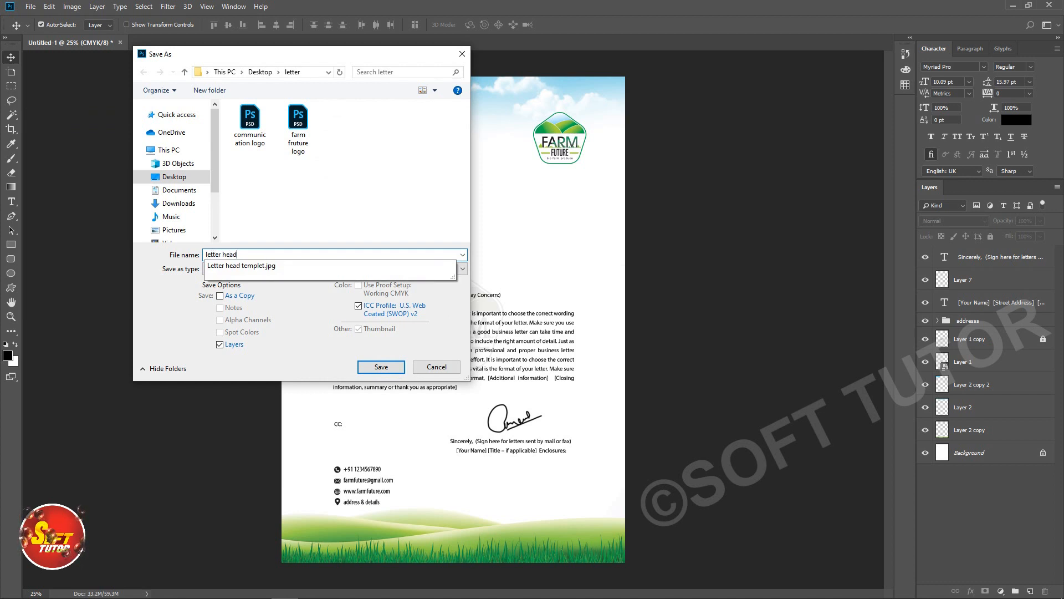
pyautogui.press('Return')
pyautogui.press('Return')
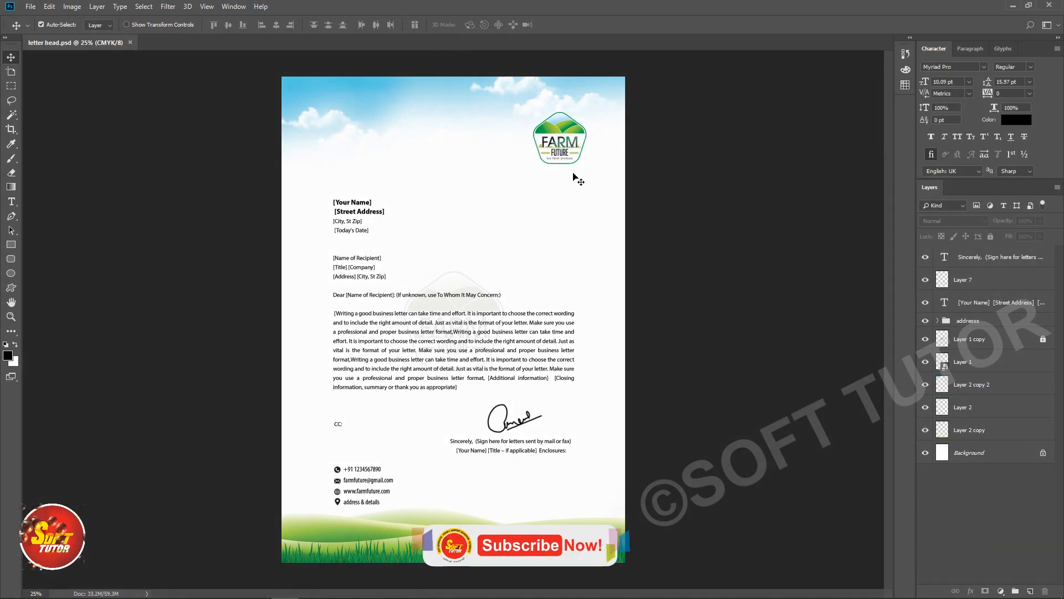
# - Flatten all layers of the letterhead into a single background layer
pyautogui.click(979, 448)
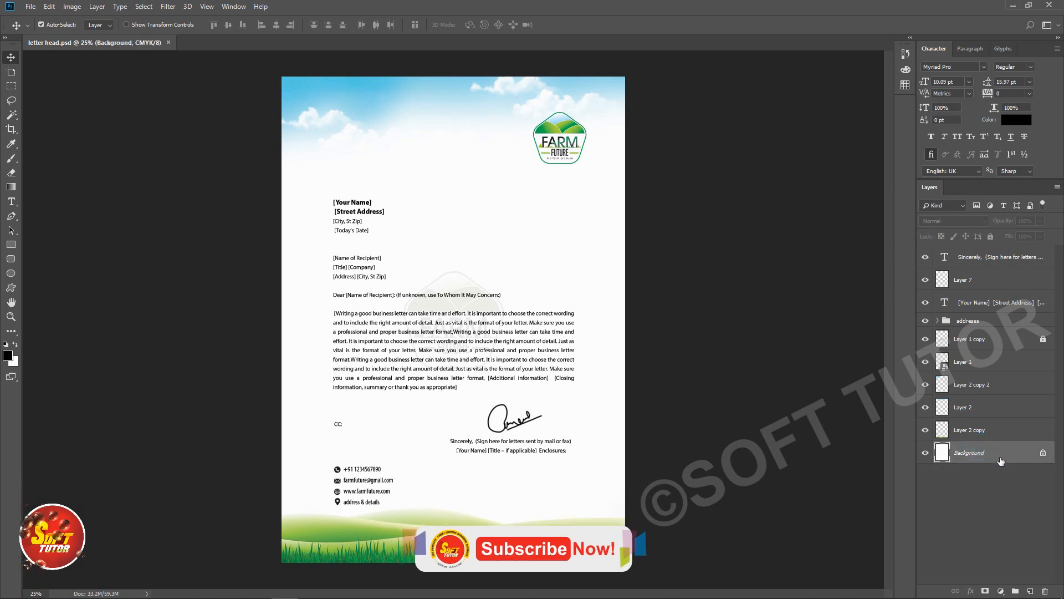
pyautogui.rightClick(999, 456)
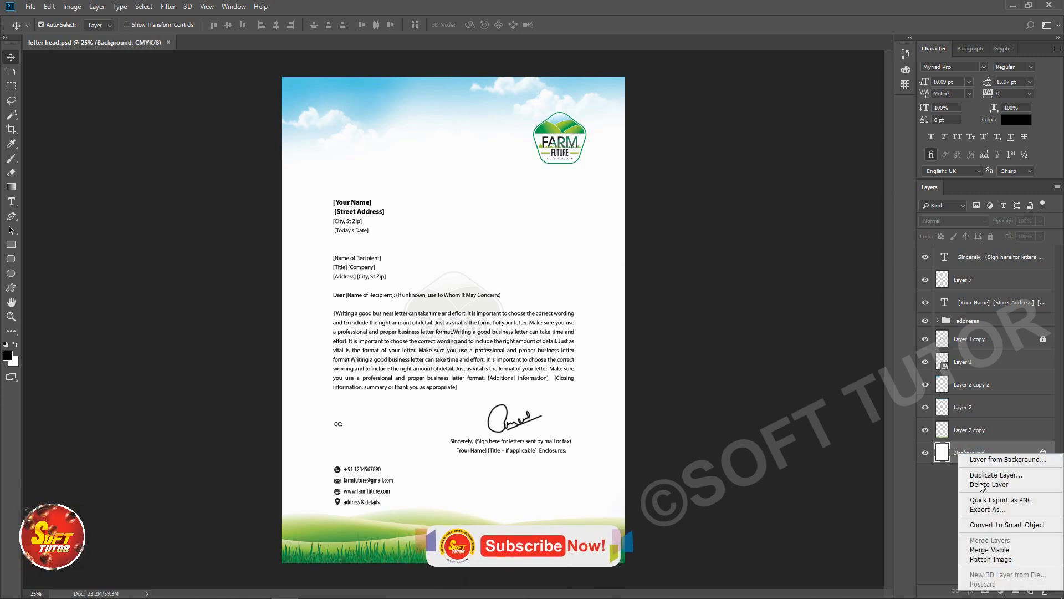
pyautogui.click(989, 560)
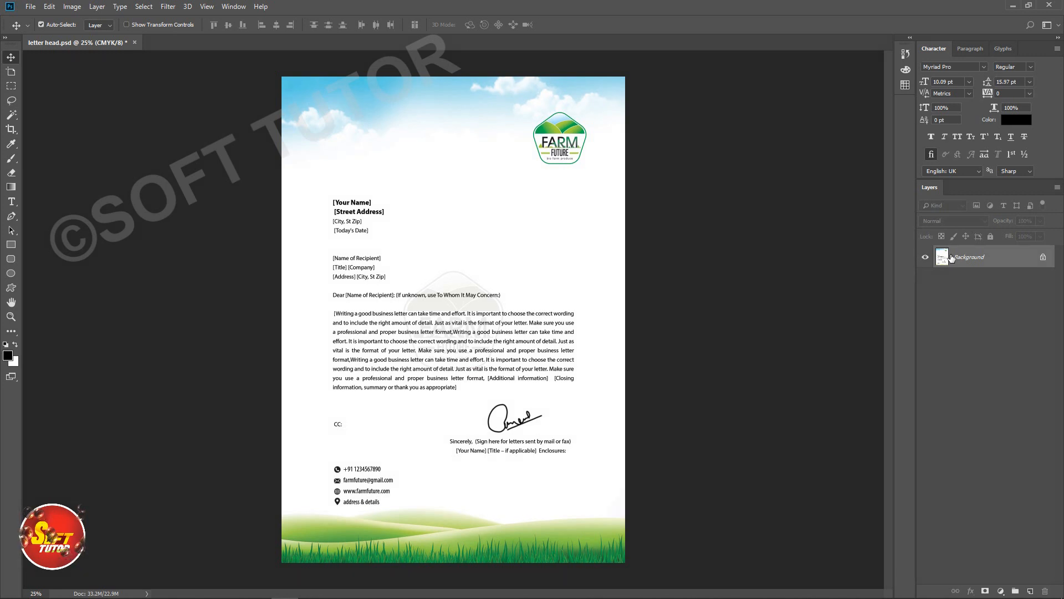
# - Open the Letter head templet image from the letter folder and return to the letter head document
pyautogui.click(29, 8)
pyautogui.press('Escape')
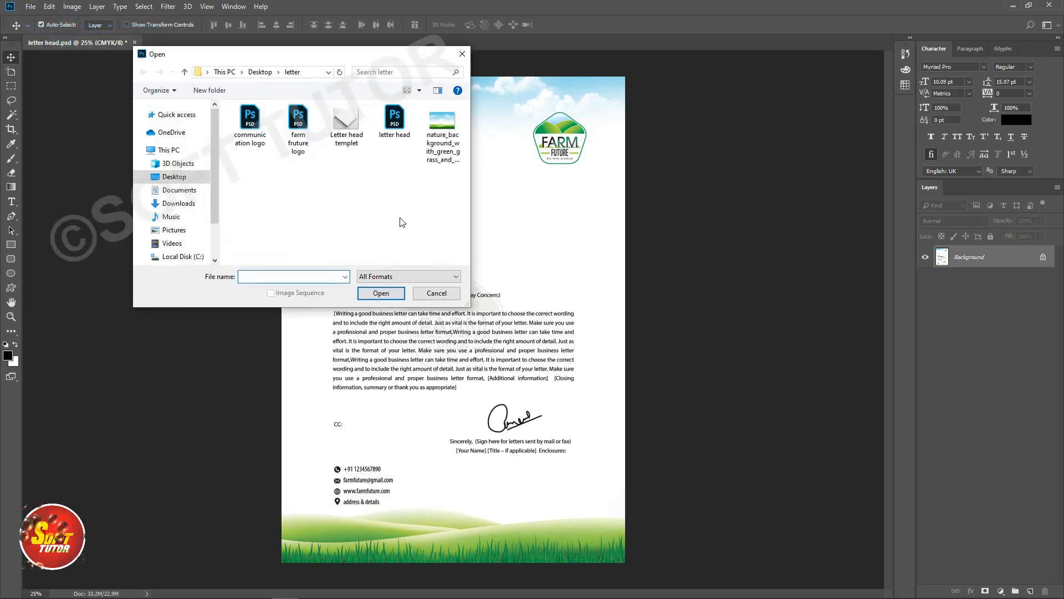
pyautogui.doubleClick(346, 123)
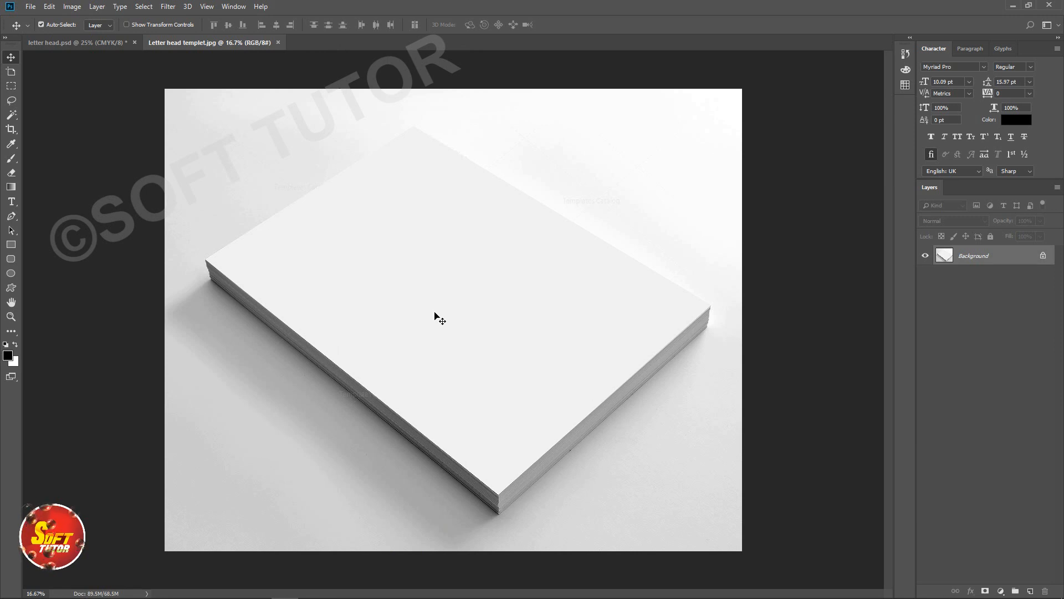
pyautogui.click(84, 42)
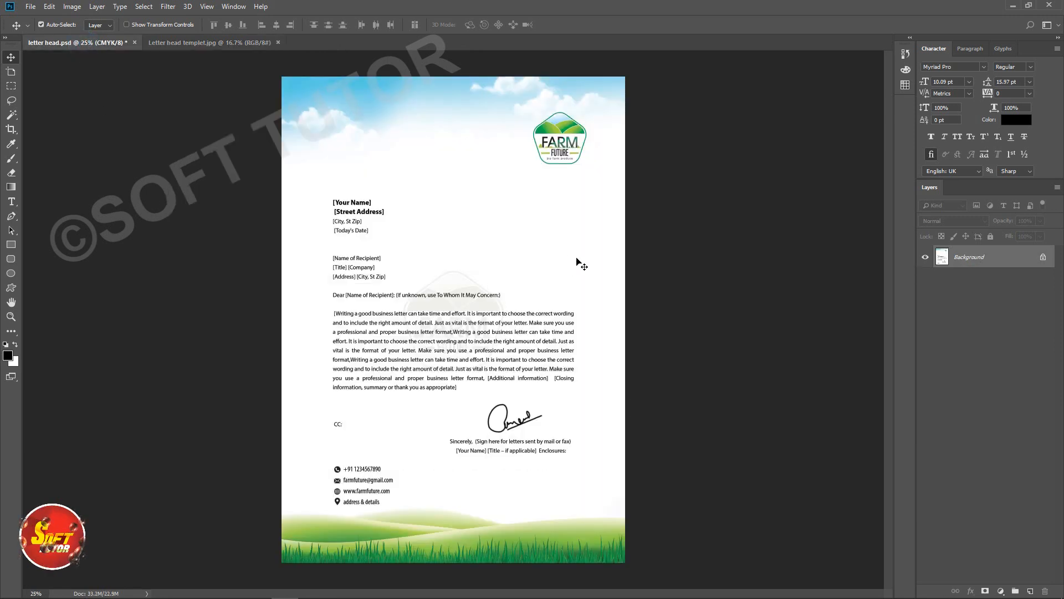
# - Copy the flattened letterhead into the Letter head templet document, placing its top-left corner on the paper stack's left corner
pyautogui.click(234, 49)
pyautogui.moveTo(234, 48); pyautogui.dragTo(442, 305)
pyautogui.moveTo(387, 133); pyautogui.dragTo(315, 289)
pyautogui.moveTo(188, 242); pyautogui.dragTo(228, 281)
pyautogui.moveTo(389, 314); pyautogui.dragTo(392, 293)
pyautogui.hotkey('ctrl', '-')
pyautogui.hotkey('ctrl', '-')
pyautogui.hotkey('ctrl', '-')
pyautogui.hotkey('ctrl', '-')
pyautogui.hotkey('ctrl', '-')
pyautogui.hotkey('ctrl', '-')
pyautogui.hotkey('ctrl', '-')
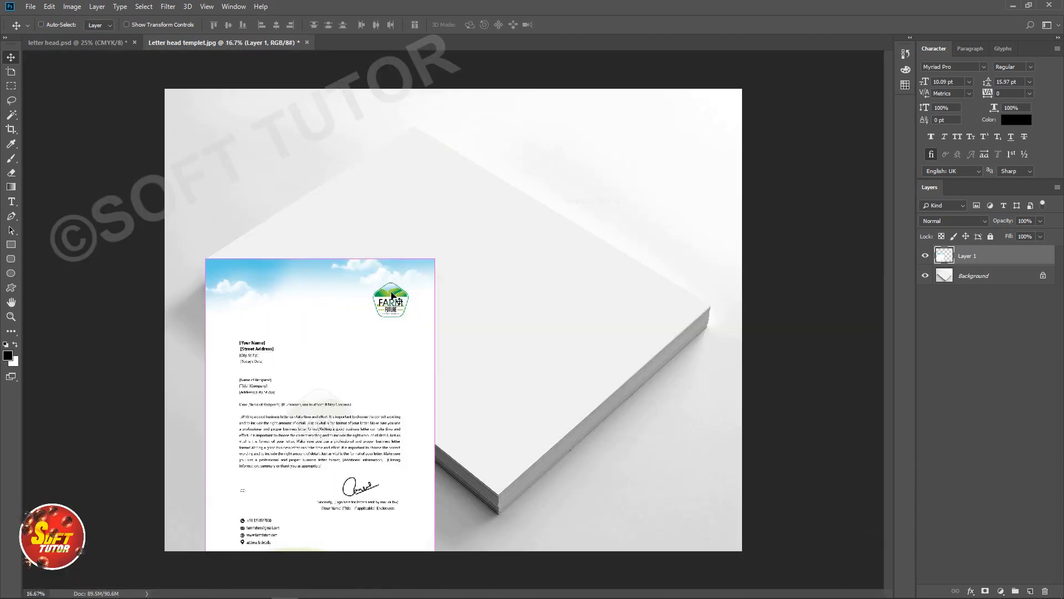
# - Distort the letterhead so its top-right corner meets the far corner of the paper stack
pyautogui.hotkey('ctrl', 't')
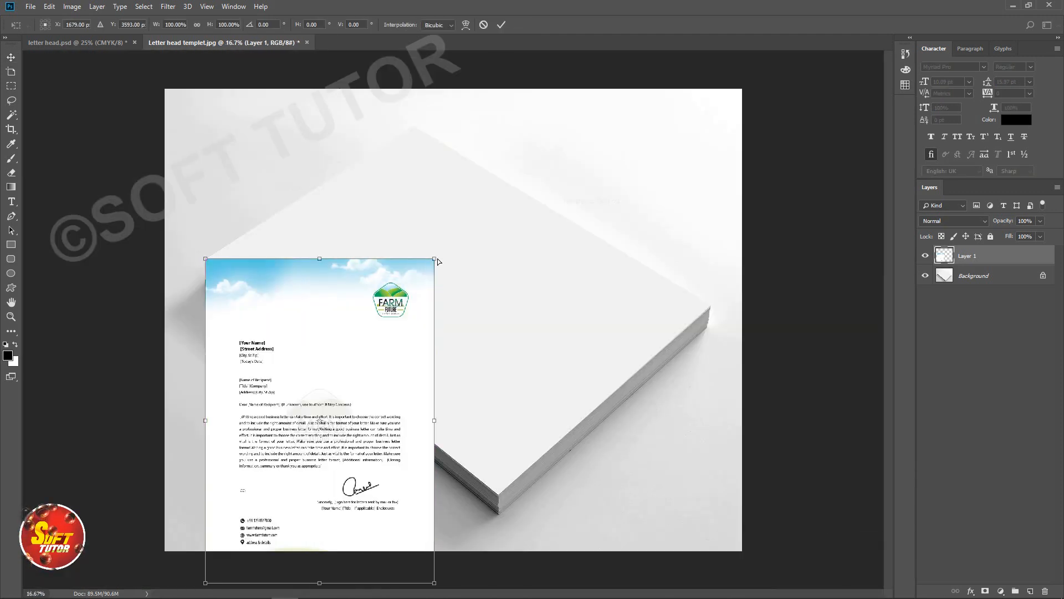
pyautogui.moveTo(434, 248); pyautogui.dragTo(415, 128)
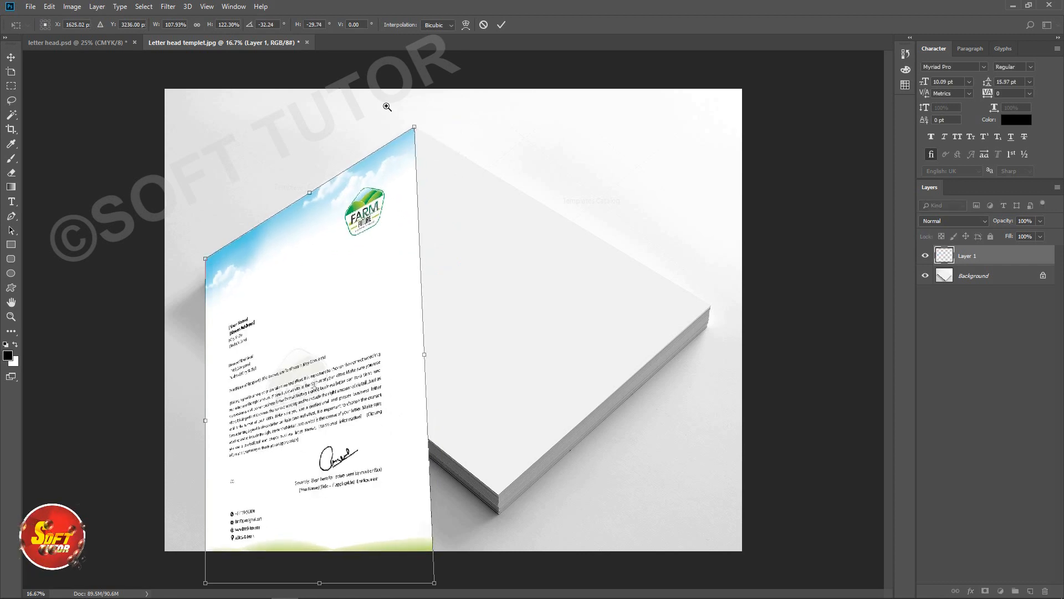
pyautogui.scroll(10, 413, 119)
pyautogui.moveTo(469, 319); pyautogui.dragTo(464, 310)
pyautogui.scroll(-4, 464, 308)
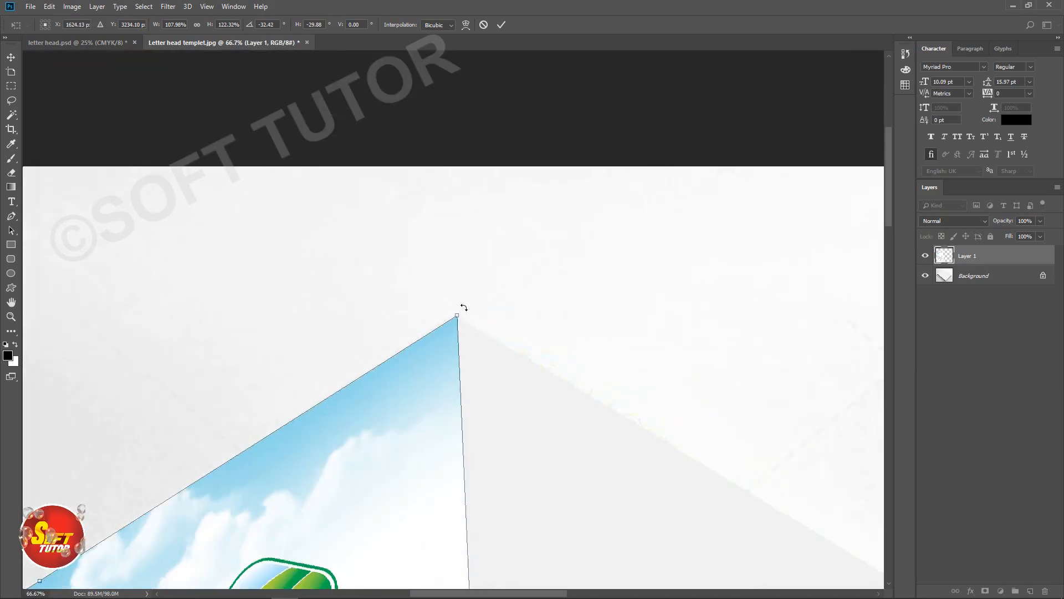
pyautogui.scroll(-5, 427, 436)
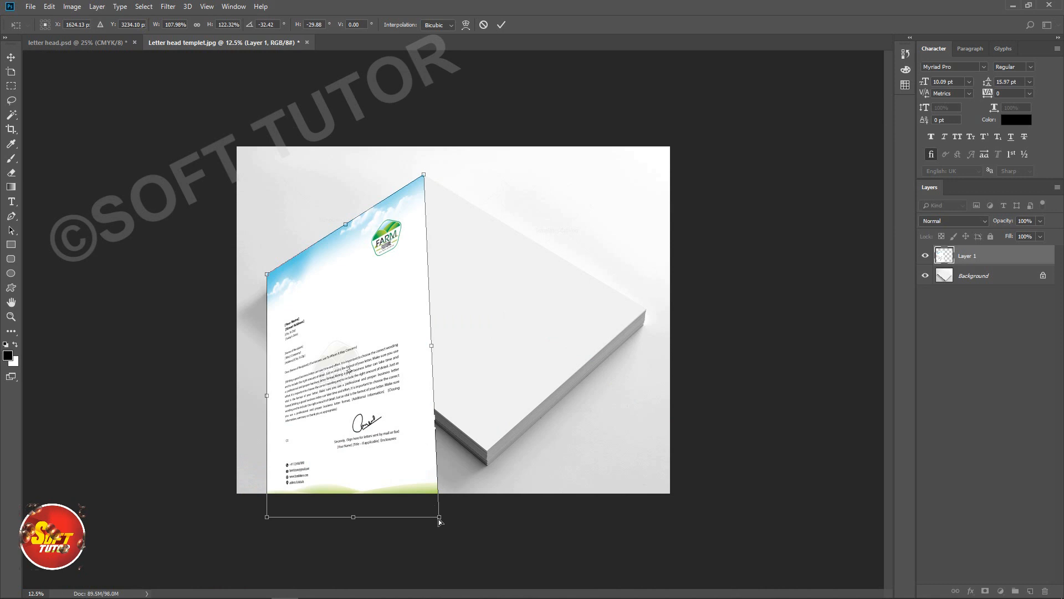
# - Fit the letterhead's bottom-right corner precisely onto the right corner of the stack's top sheet
pyautogui.moveTo(439, 517); pyautogui.dragTo(663, 329)
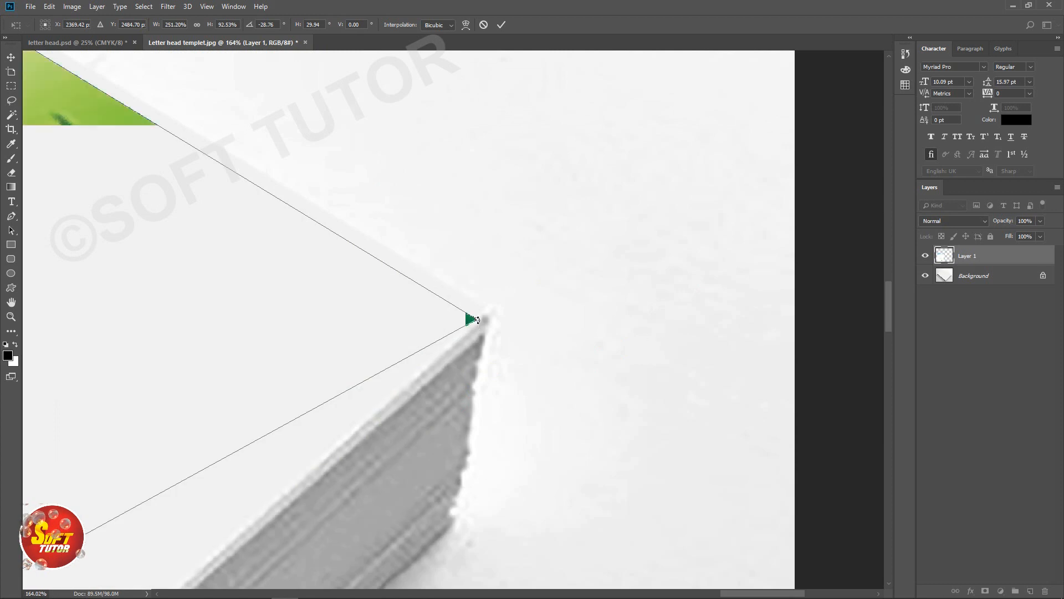
pyautogui.moveTo(478, 319); pyautogui.dragTo(491, 315)
pyautogui.hotkey('ctrl', '0')
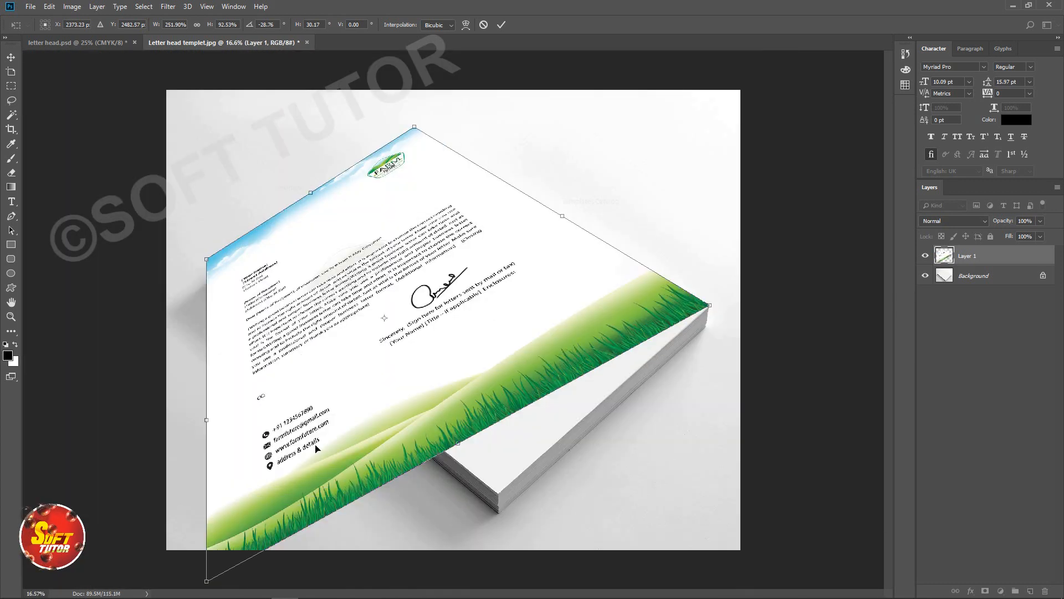
# - Align the letterhead's bottom-left corner with the stack's nearest corner and apply the transformation
pyautogui.moveTo(206, 583); pyautogui.dragTo(501, 494)
pyautogui.moveTo(458, 457); pyautogui.dragTo(537, 513)
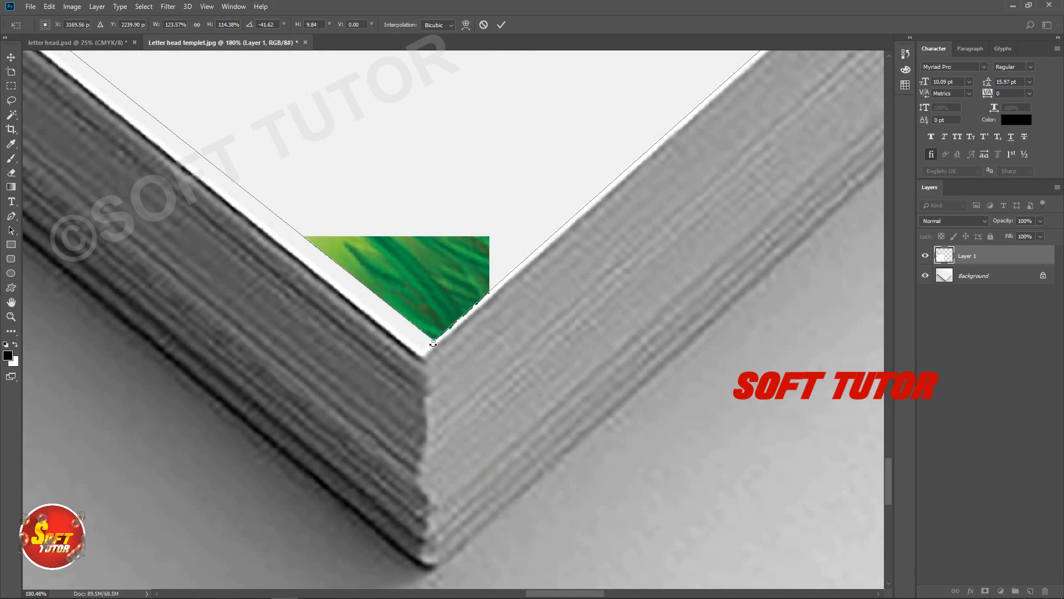
pyautogui.moveTo(434, 344); pyautogui.dragTo(422, 358)
pyautogui.hotkey('ctrl', '0')
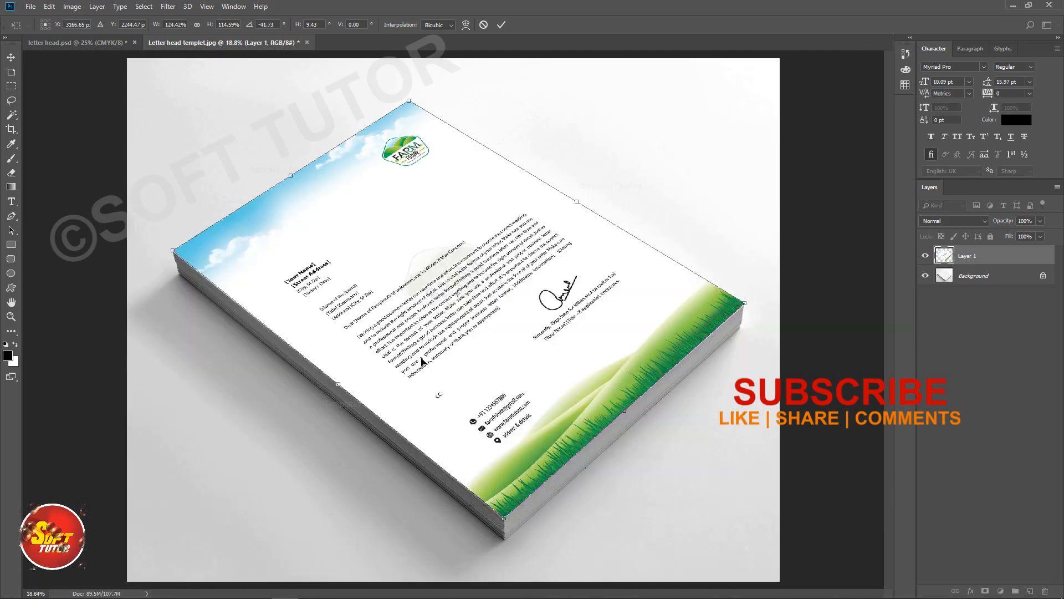
pyautogui.press('Return')
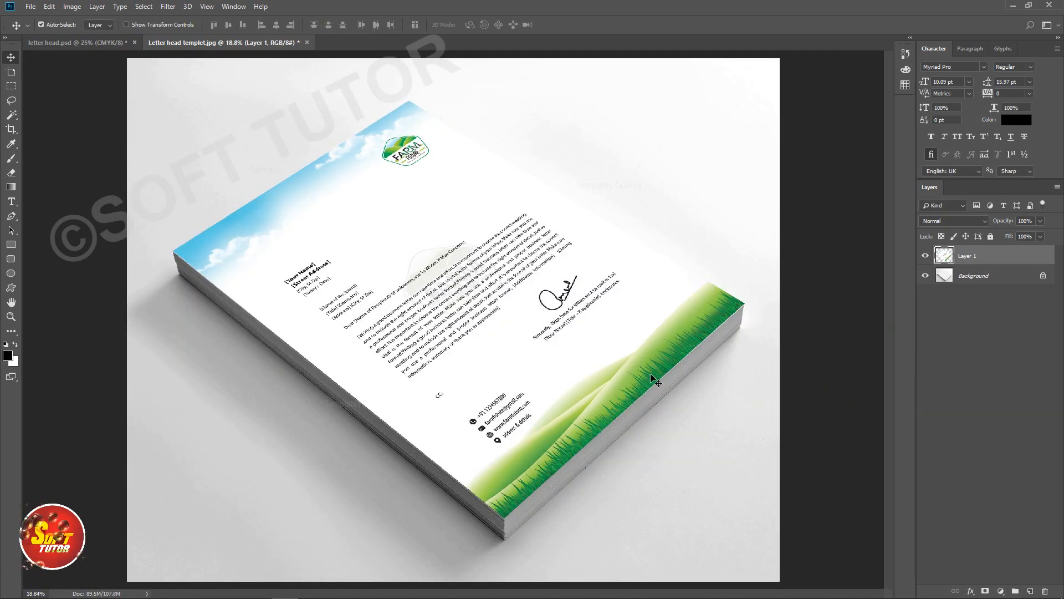
pyautogui.hotkey('ctrl', '-')
pyautogui.hotkey('ctrl', '-')
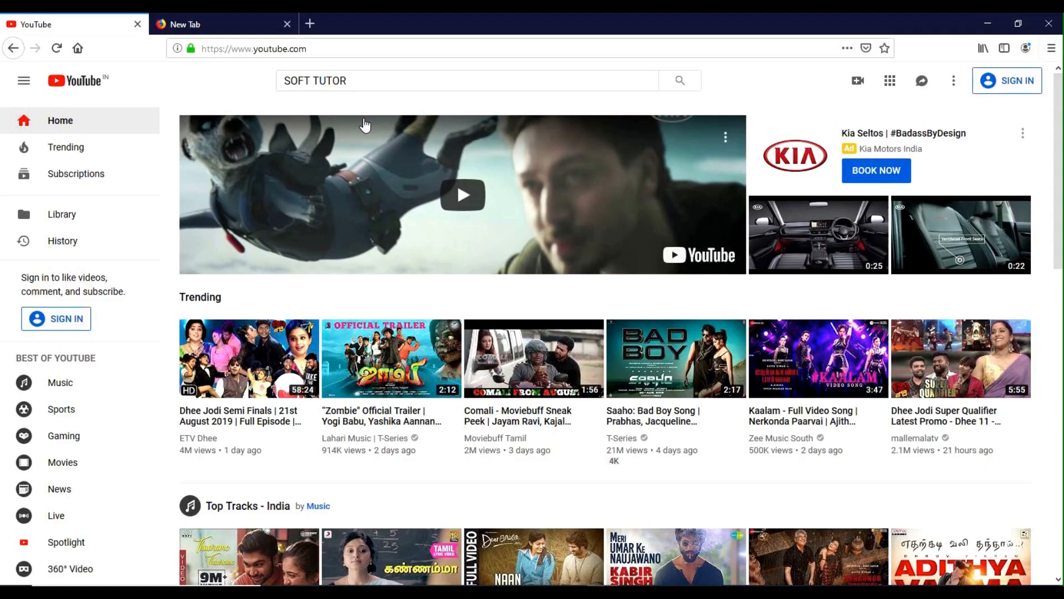
# - Switch to YouTube in the browser, search for SOFT TUTOR and open that channel's uploaded videos
pyautogui.click(437, 78)
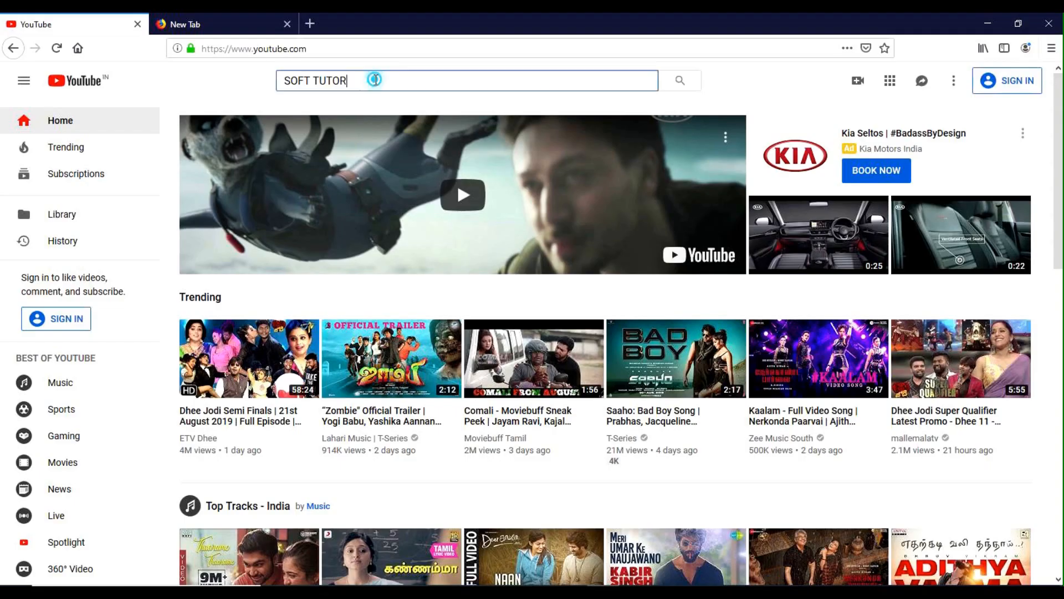
pyautogui.moveTo(404, 79); pyautogui.dragTo(265, 80)
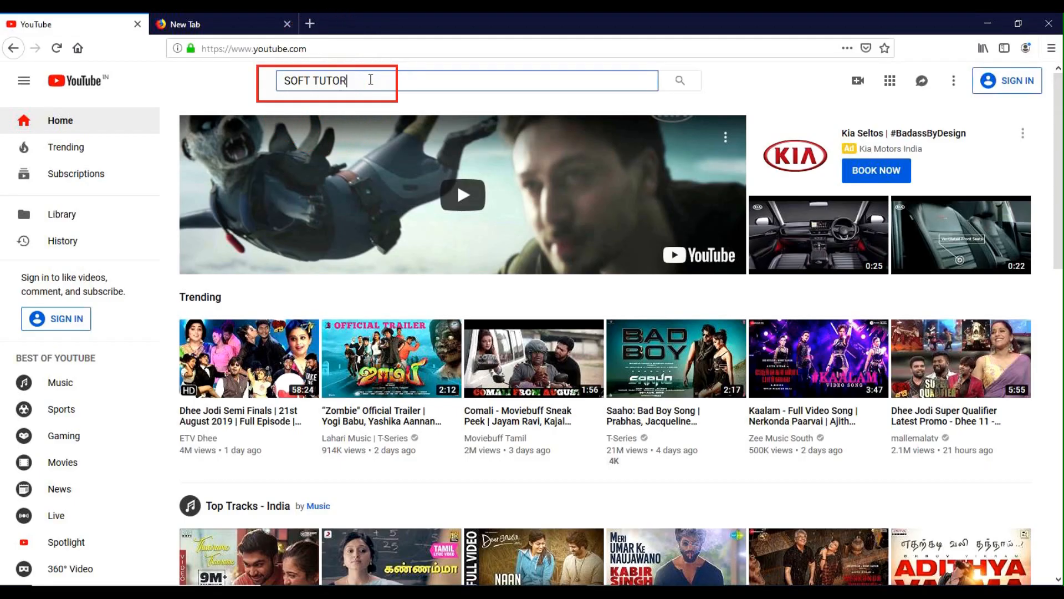
pyautogui.click(685, 80)
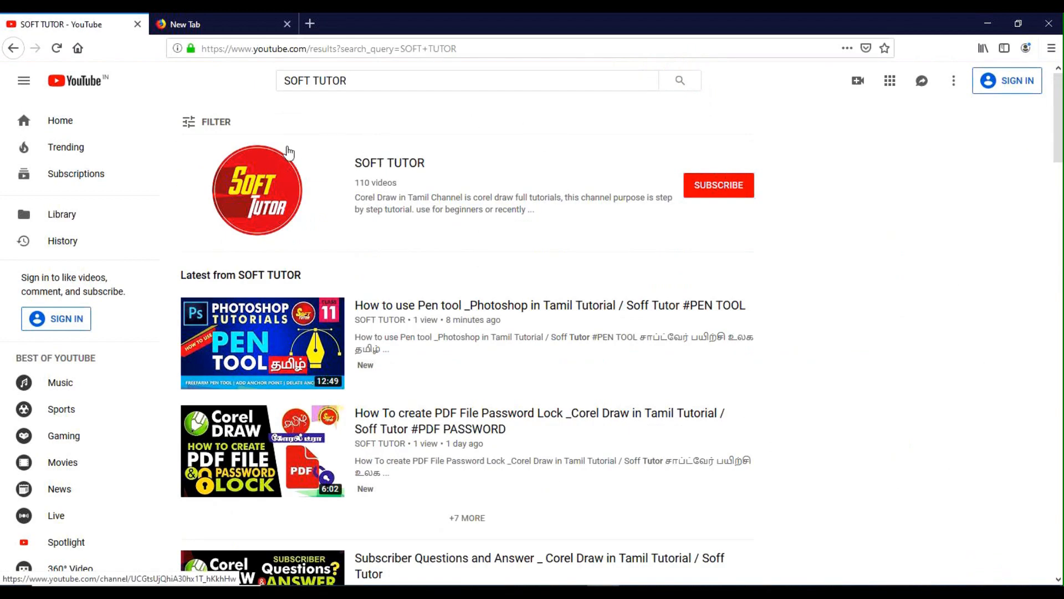
pyautogui.click(373, 163)
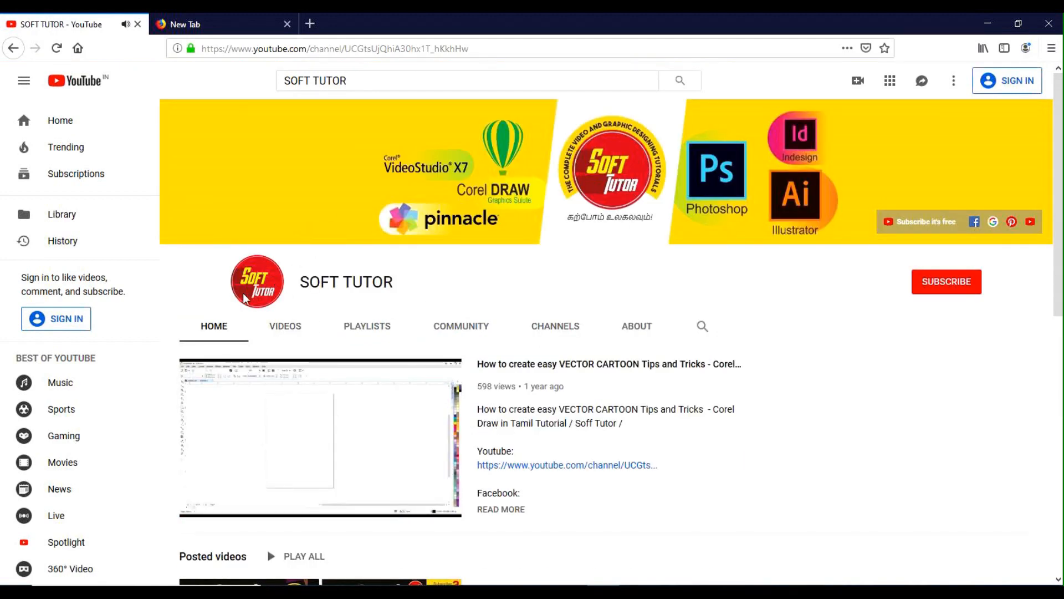
pyautogui.click(279, 328)
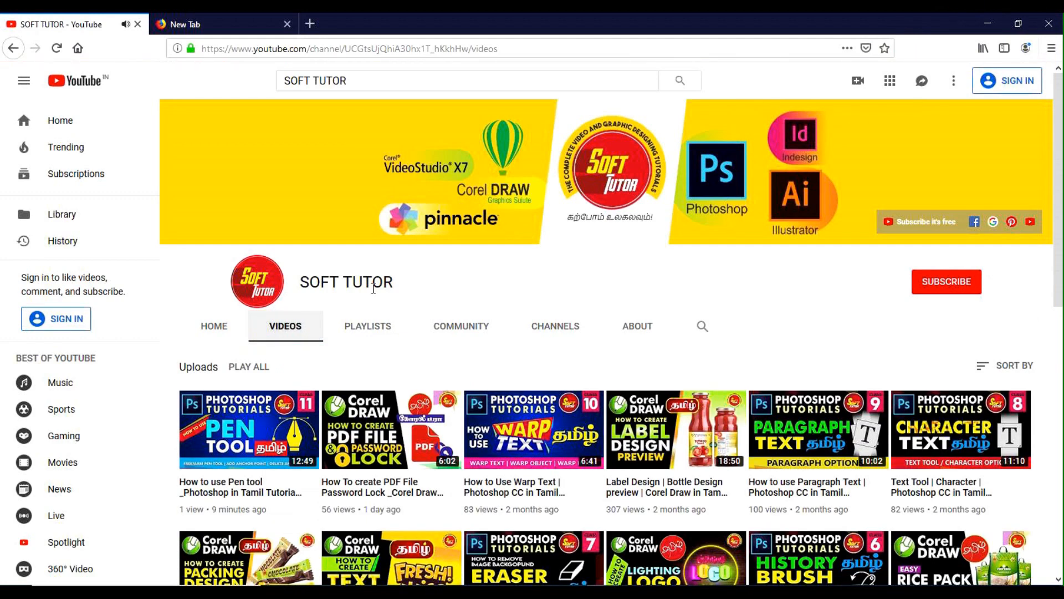
# - Look through the SOFT TUTOR channel's uploaded tutorials and return to the start of the list
pyautogui.scroll(-1, 373, 288)
pyautogui.scroll(-2, 432, 315)
pyautogui.scroll(-5, 431, 315)
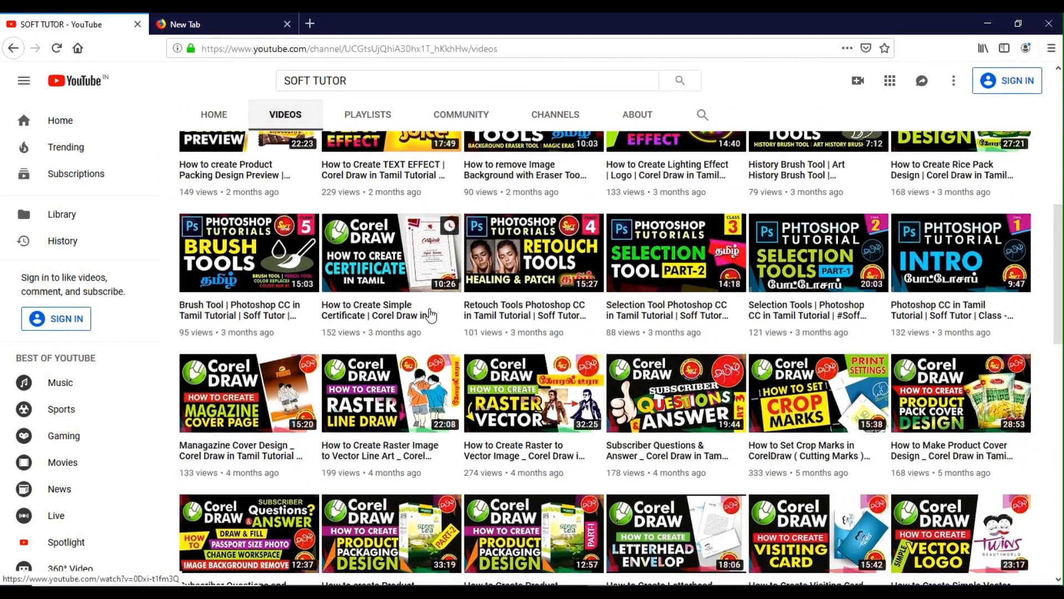
pyautogui.scroll(-6, 431, 315)
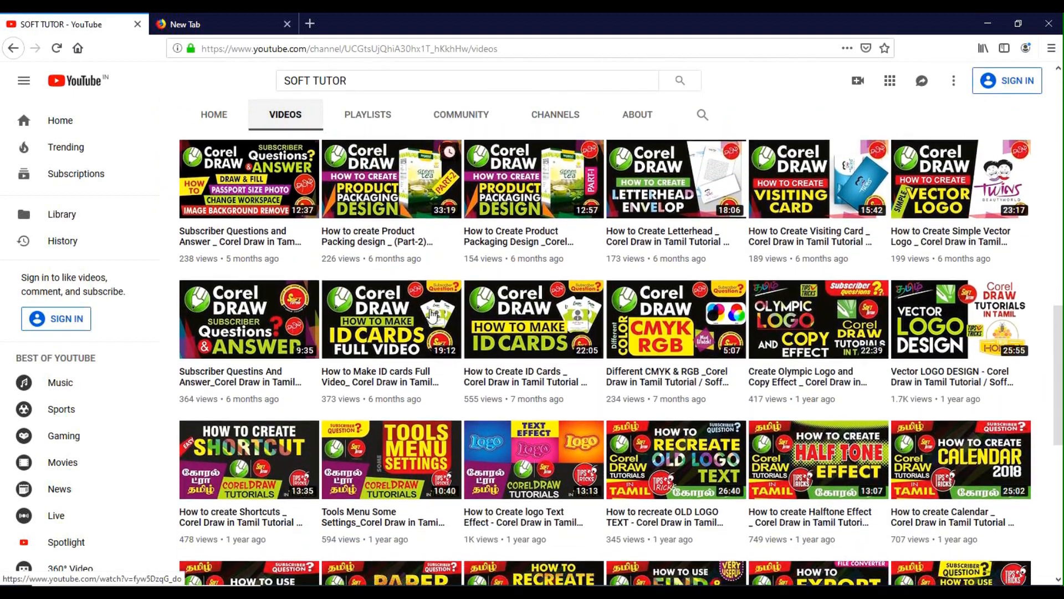
pyautogui.scroll(-4, 431, 314)
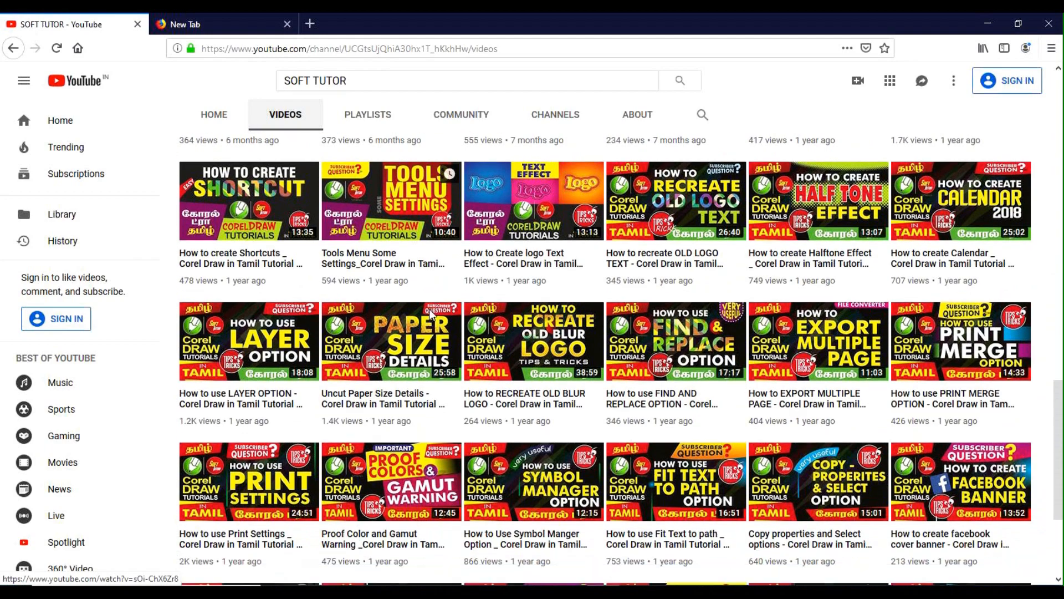
pyautogui.scroll(-6, 429, 308)
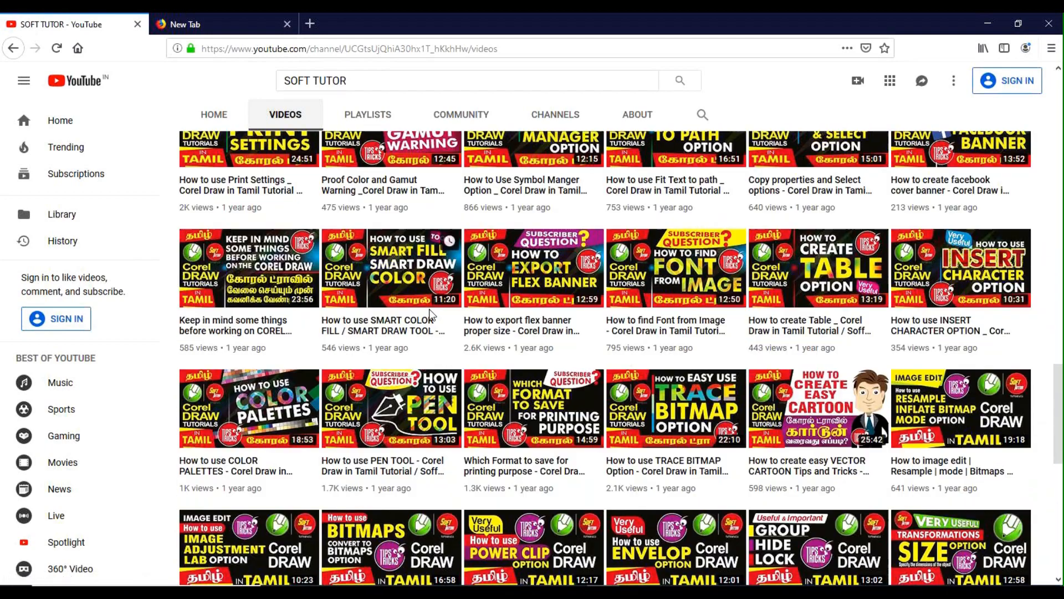
pyautogui.scroll(-4, 430, 312)
pyautogui.scroll(-5, 431, 313)
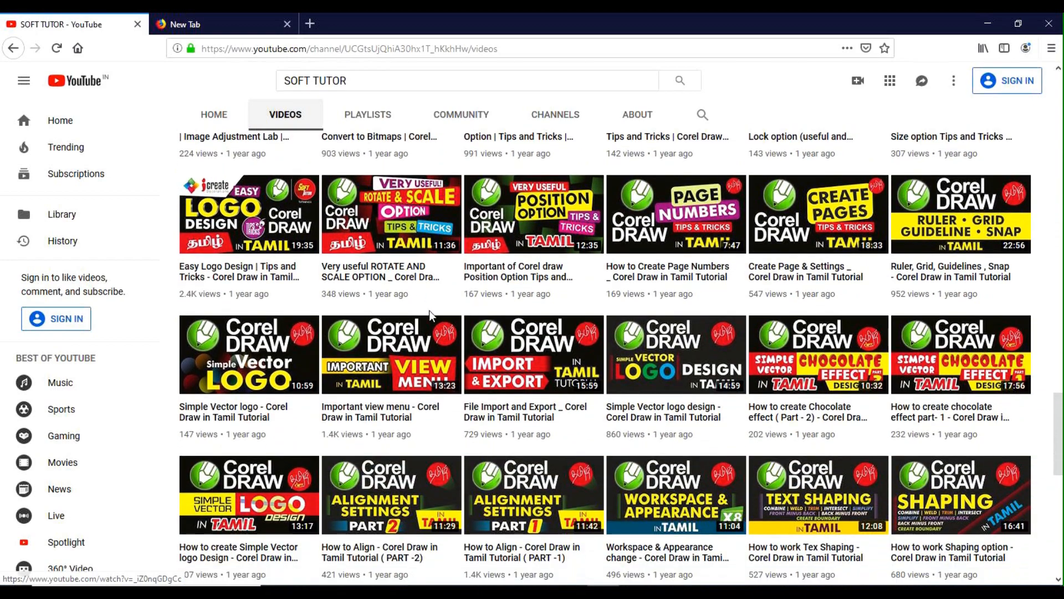
pyautogui.scroll(-3, 430, 311)
pyautogui.scroll(-4, 433, 315)
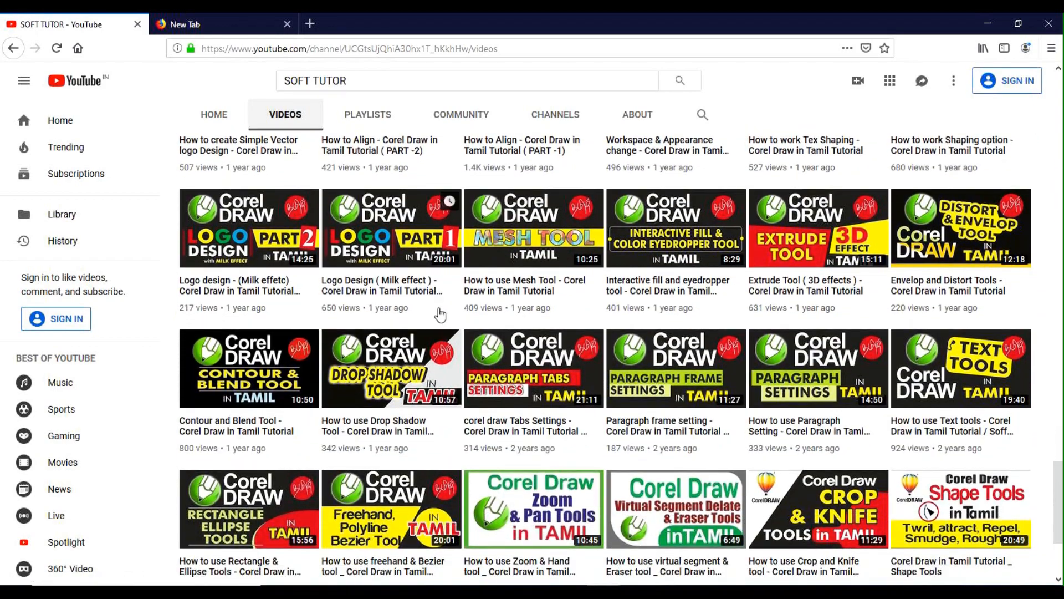
pyautogui.scroll(15, 440, 313)
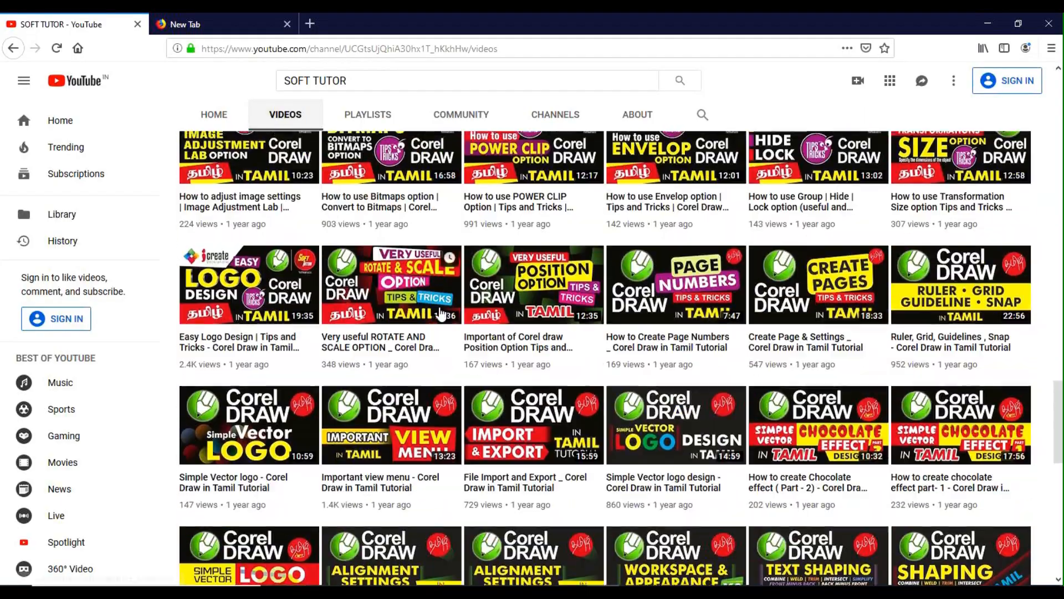
pyautogui.scroll(10, 440, 314)
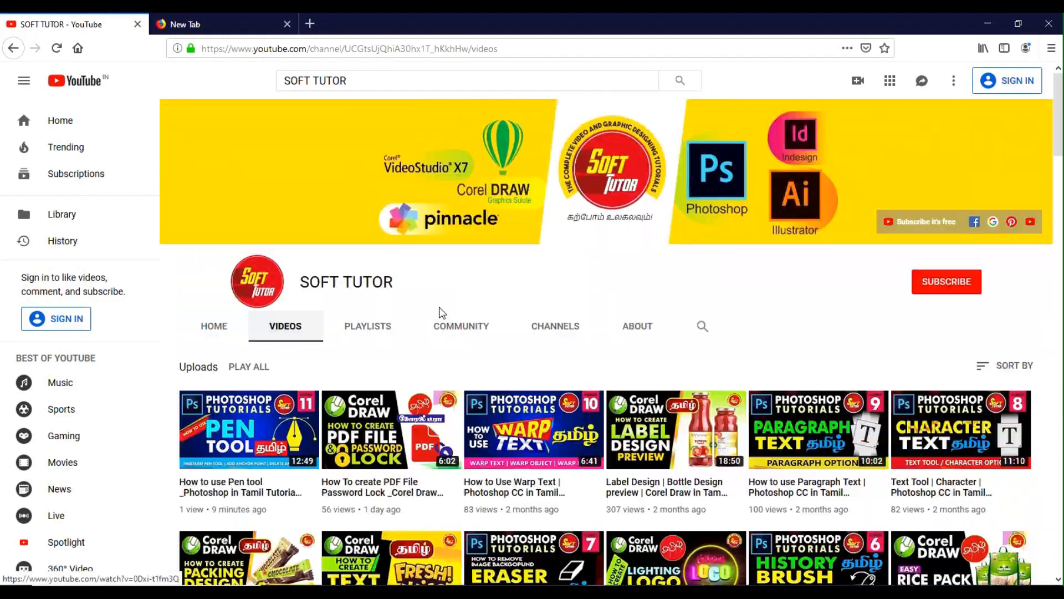